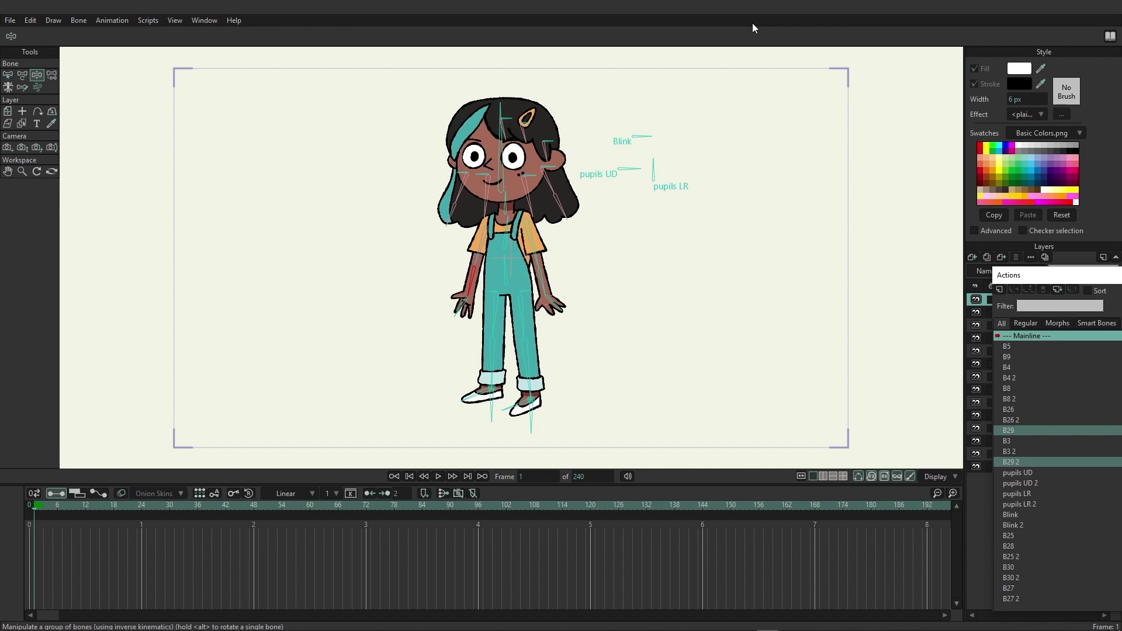
Jump to frame 0, float the Actions list over the canvas, and pick the Select Bone tool.
left_click(35, 504)
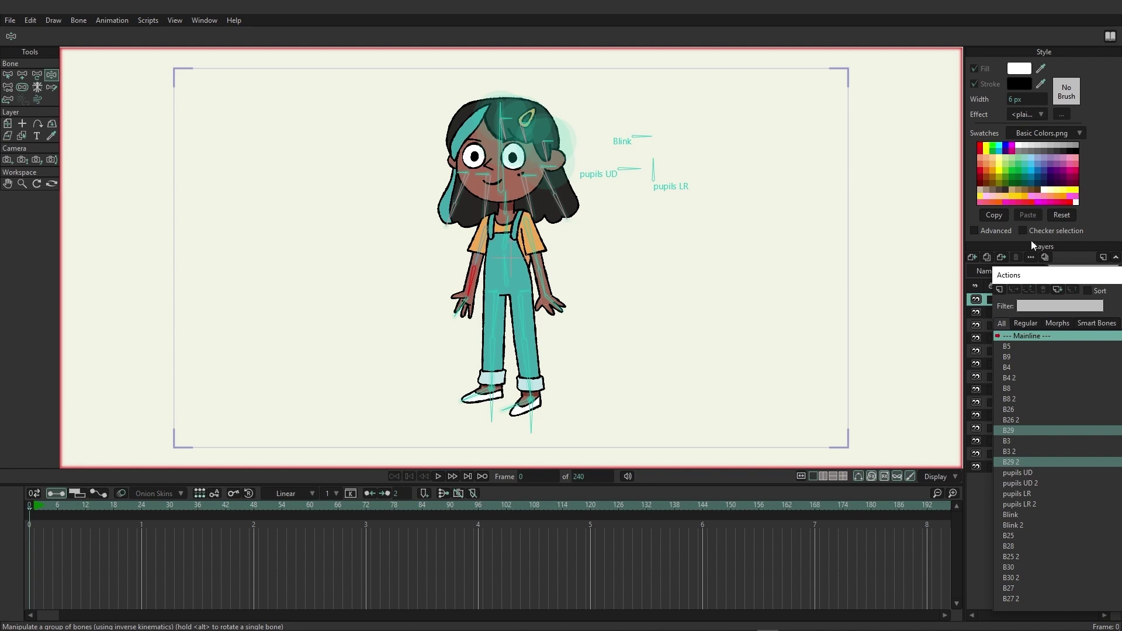
left_click_drag(1039, 283, 795, 98)
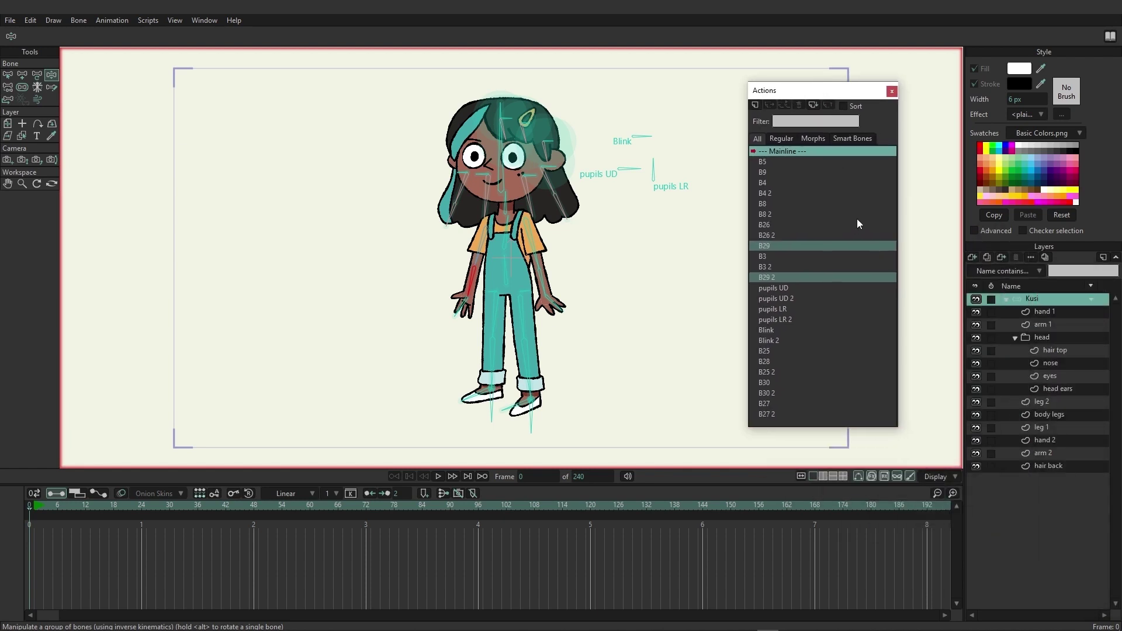
left_click(8, 75)
Deselect the arm bone and leave the Kusi layer name unchanged.
left_click(233, 213)
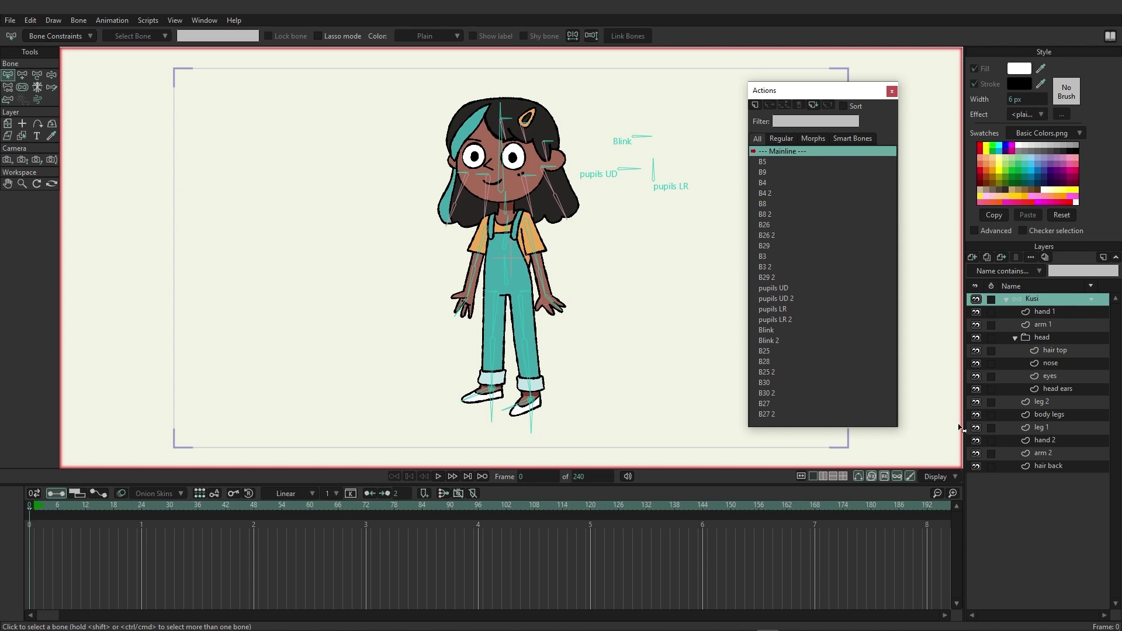
double_click(1039, 298)
left_click(1017, 303)
Create a new action named 'walk cycle'.
left_click(756, 105)
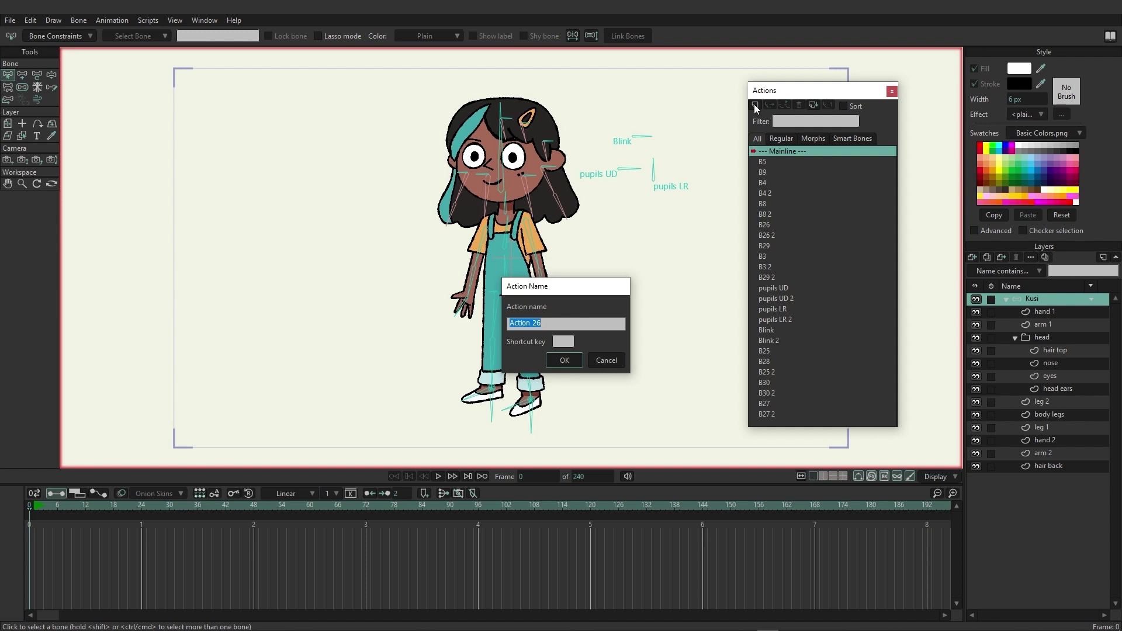
type("walk cycle")
key("Return")
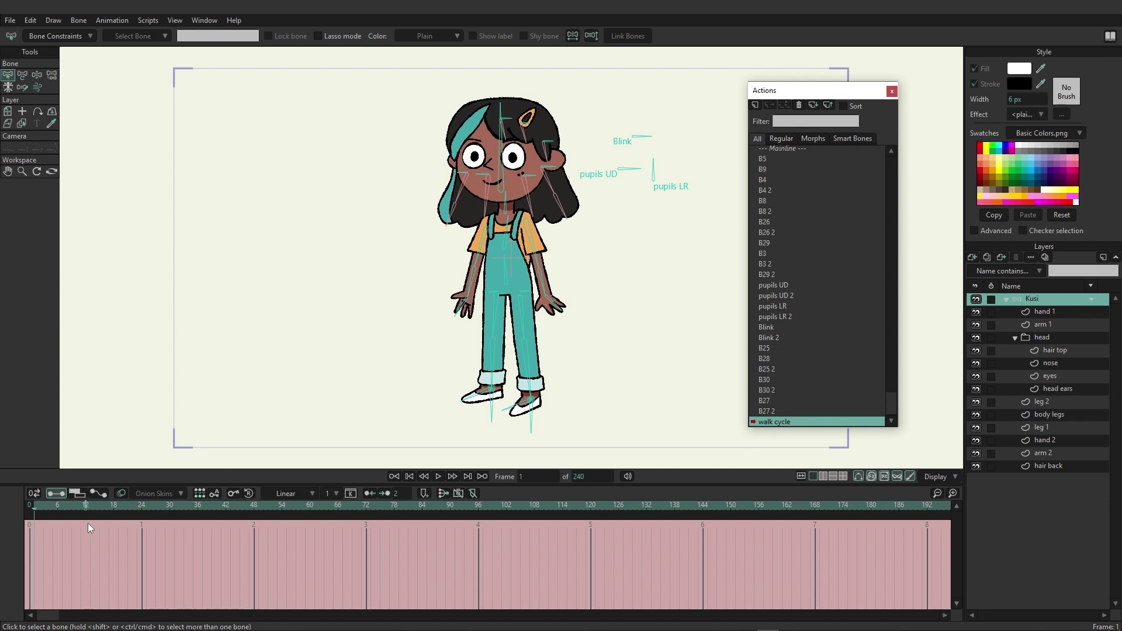
Check the Mainline, reopen the 'walk cycle' action, and switch to Manipulate Bones.
double_click(788, 149)
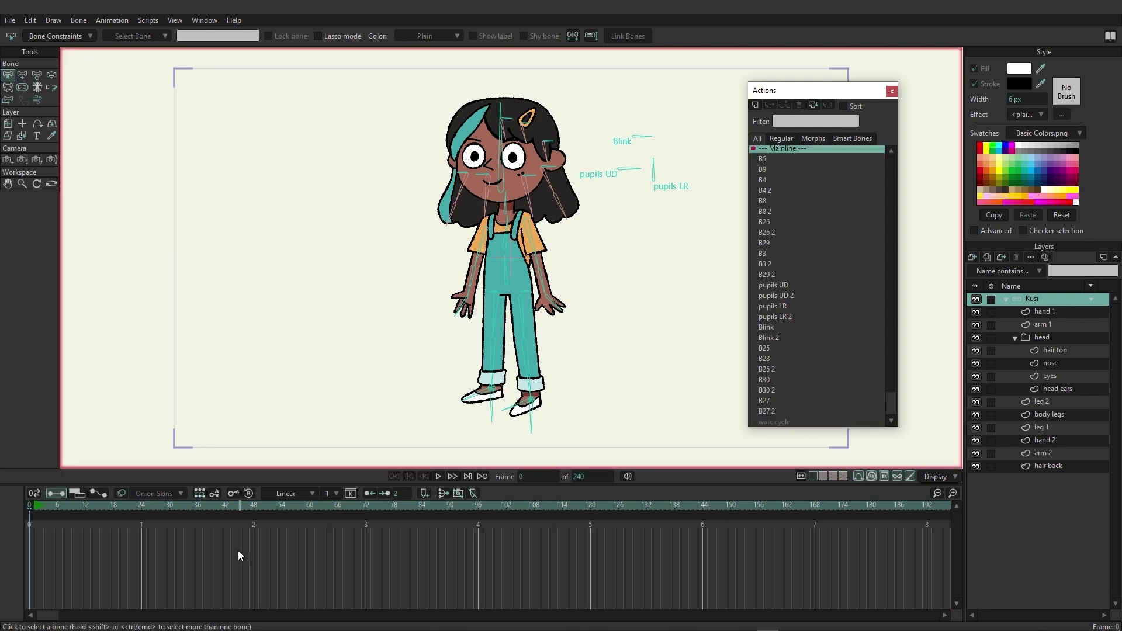
double_click(775, 422)
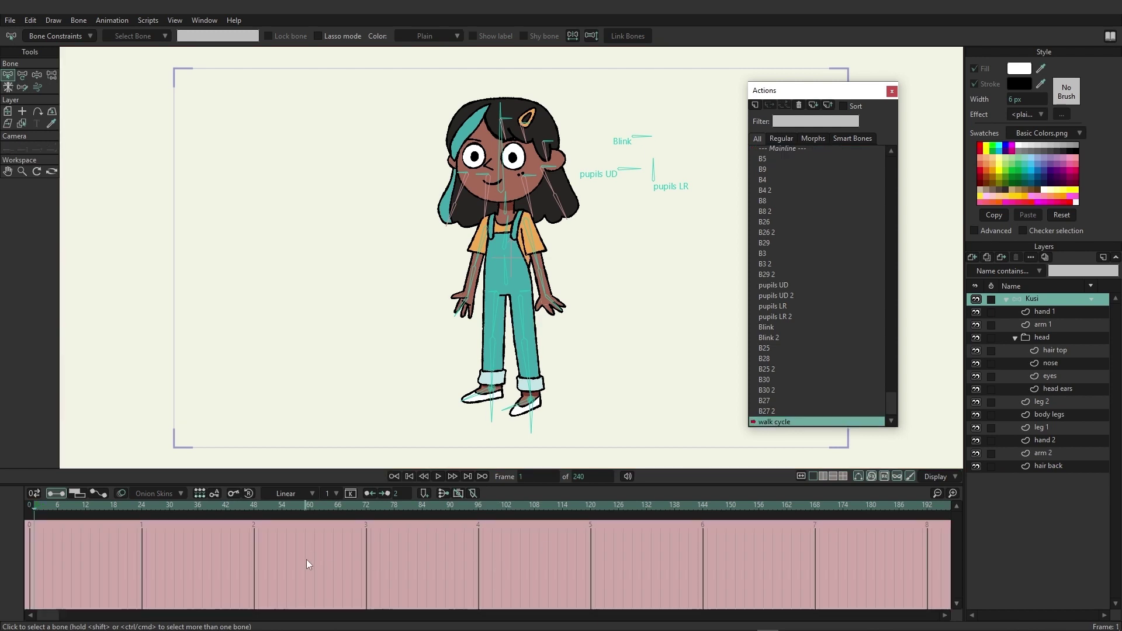
left_click(37, 75)
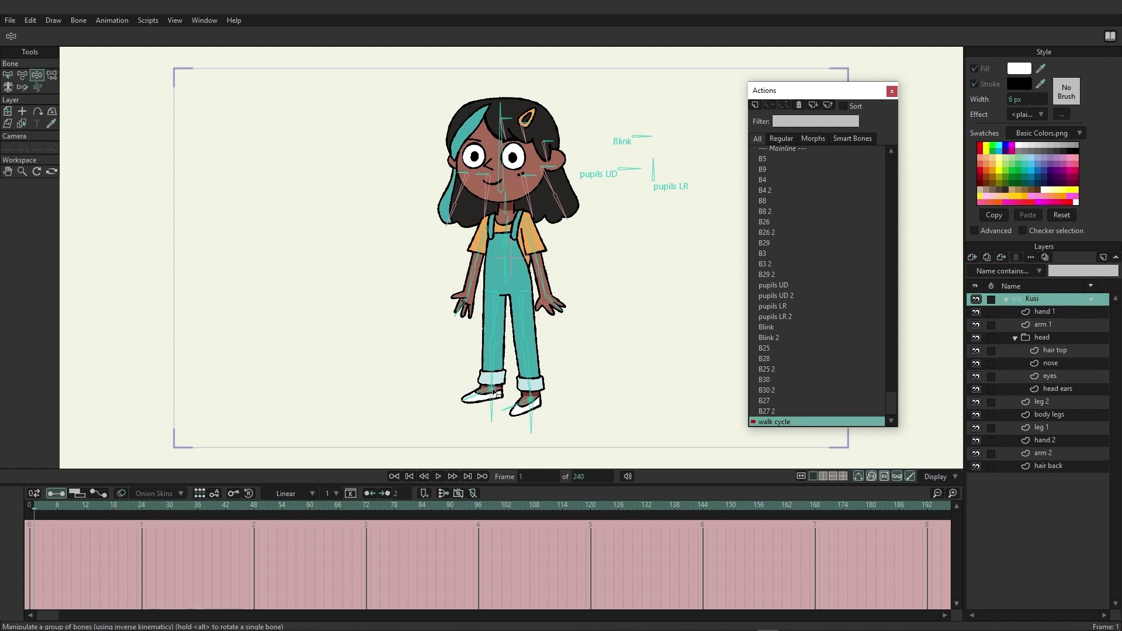
Pose Kusi at frame 1 mid-stride, legs spread apart, one arm in and the other forward.
left_click_drag(496, 393, 443, 387)
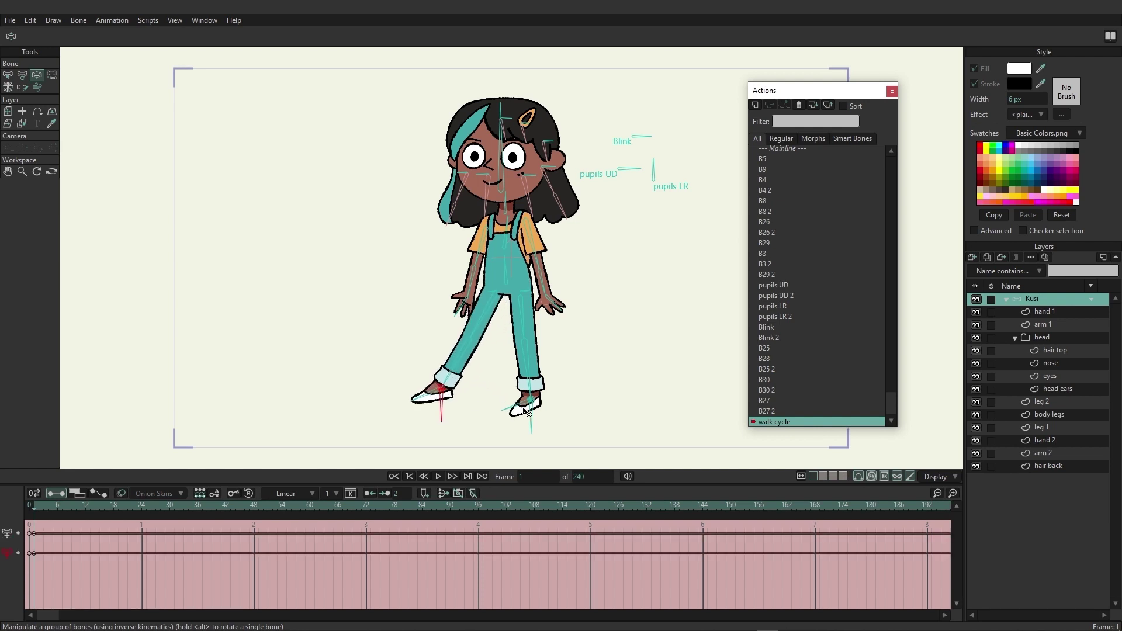
left_click_drag(543, 400, 575, 399)
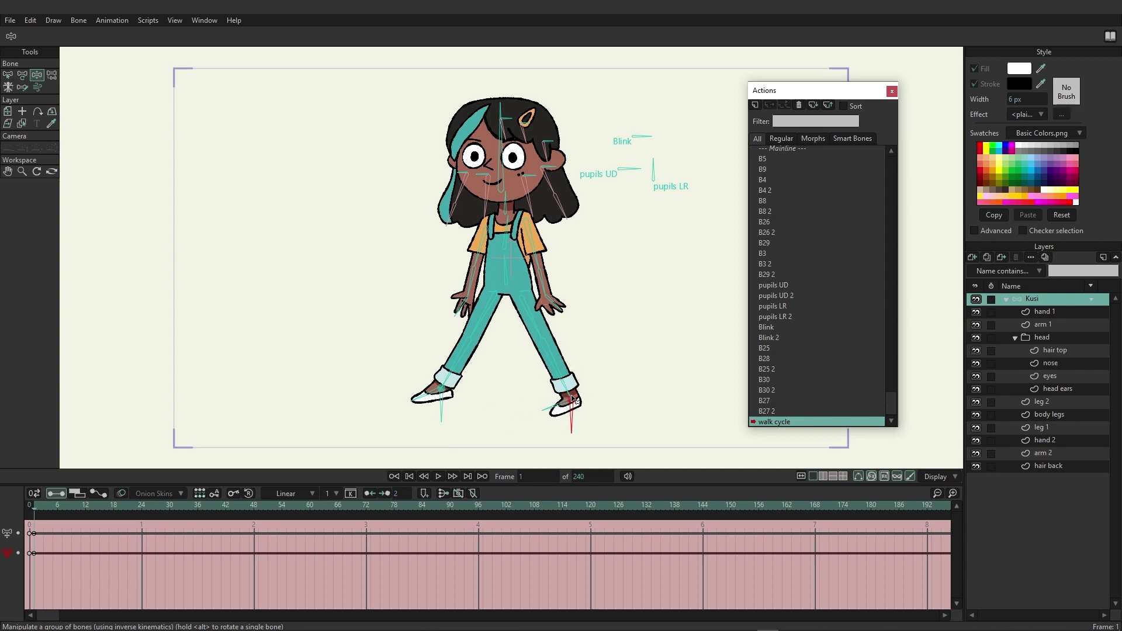
left_click_drag(450, 401, 459, 396)
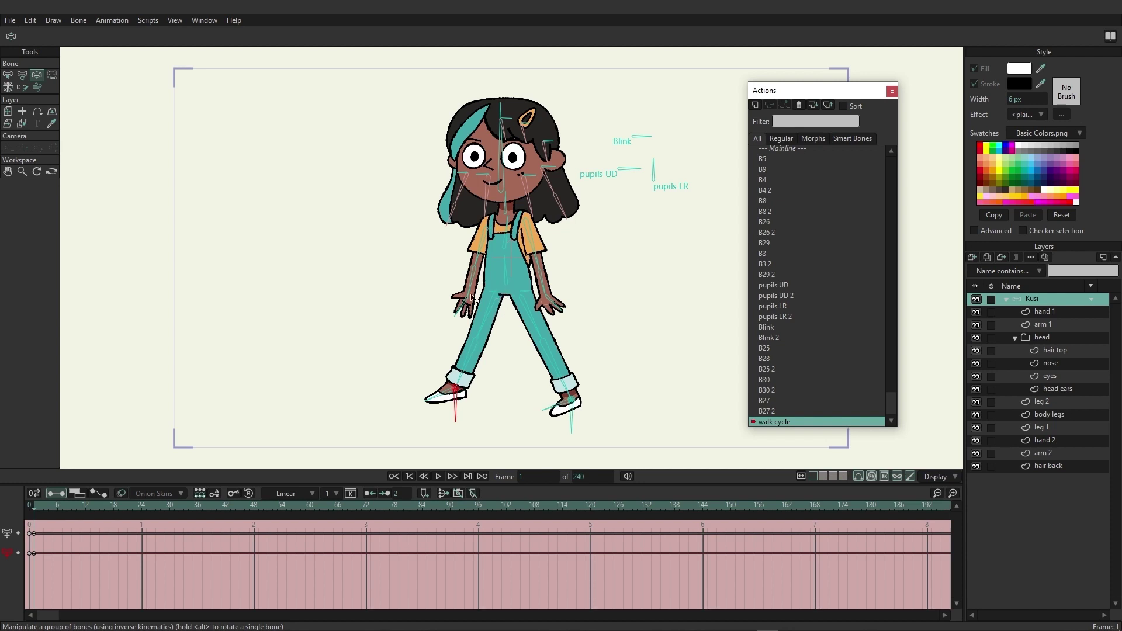
left_click_drag(479, 283, 582, 349)
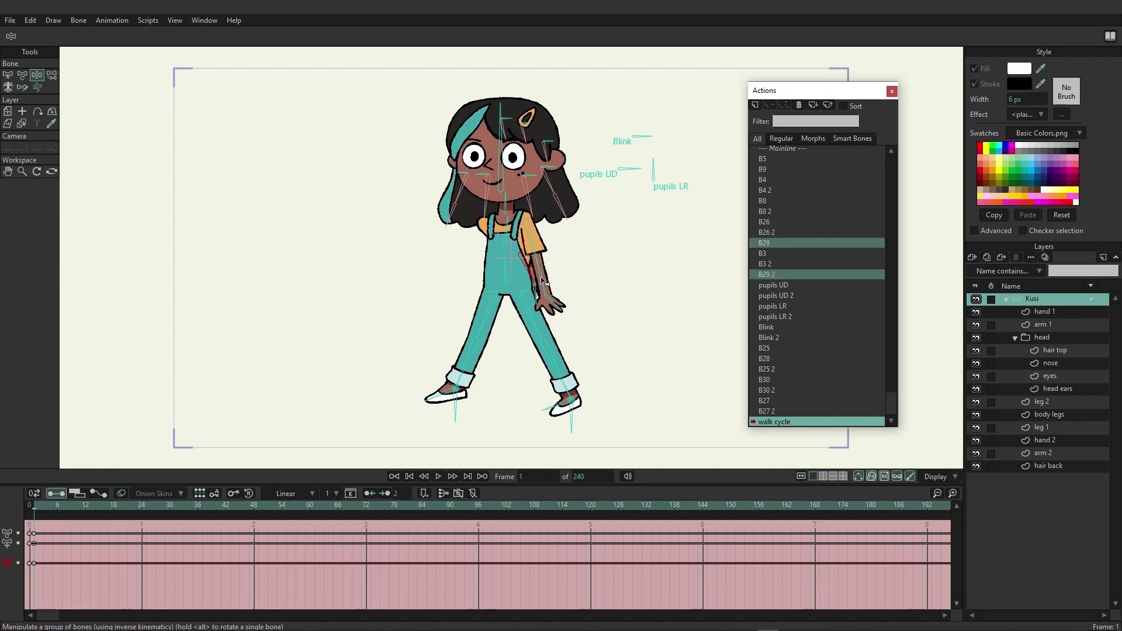
left_click_drag(542, 282, 464, 279)
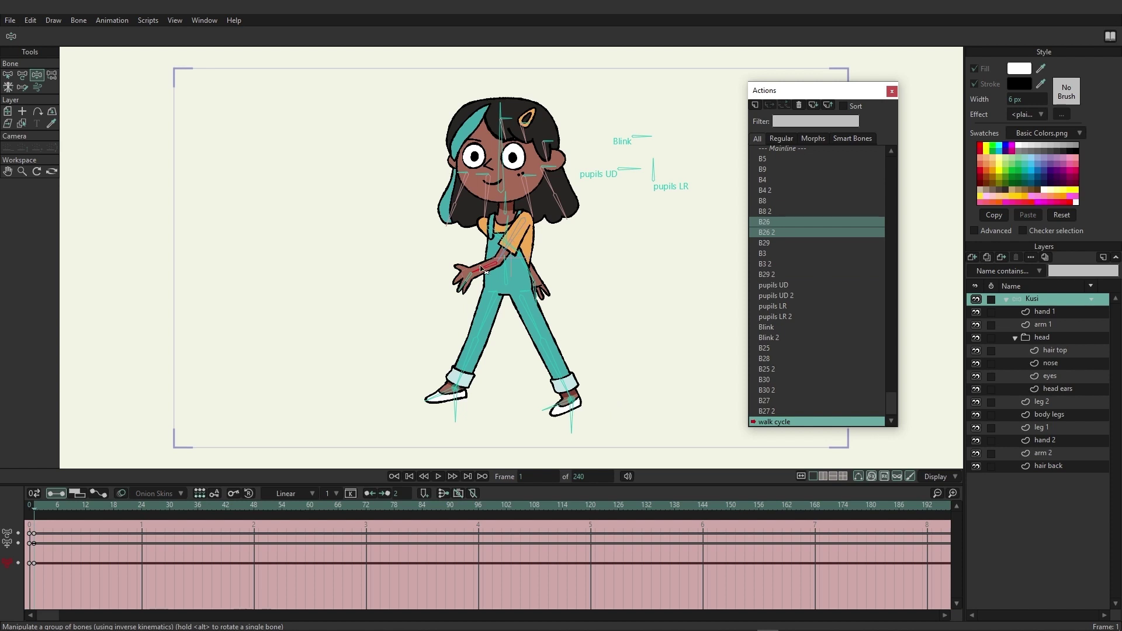
mouse_move(496, 268)
left_mouse_down()
mouse_move(483, 266)
mouse_move(500, 269)
left_mouse_up()
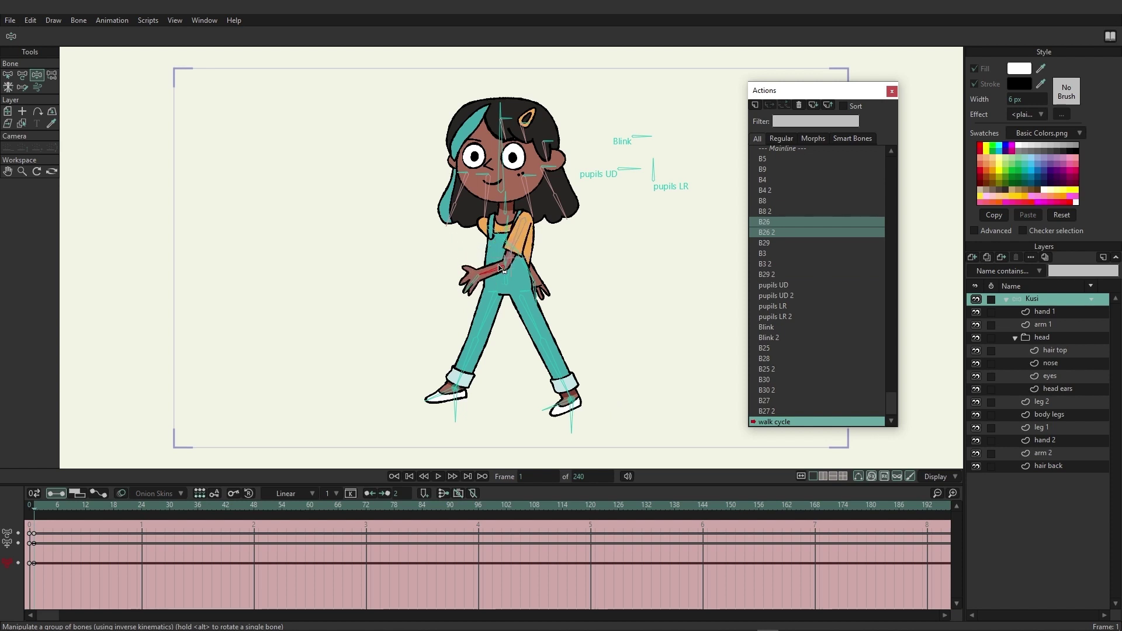
Key the mirrored stride at frame 12, with the left leg across and the arms swapped.
left_click(83, 507)
left_click(460, 395)
left_click_drag(460, 395, 429, 417)
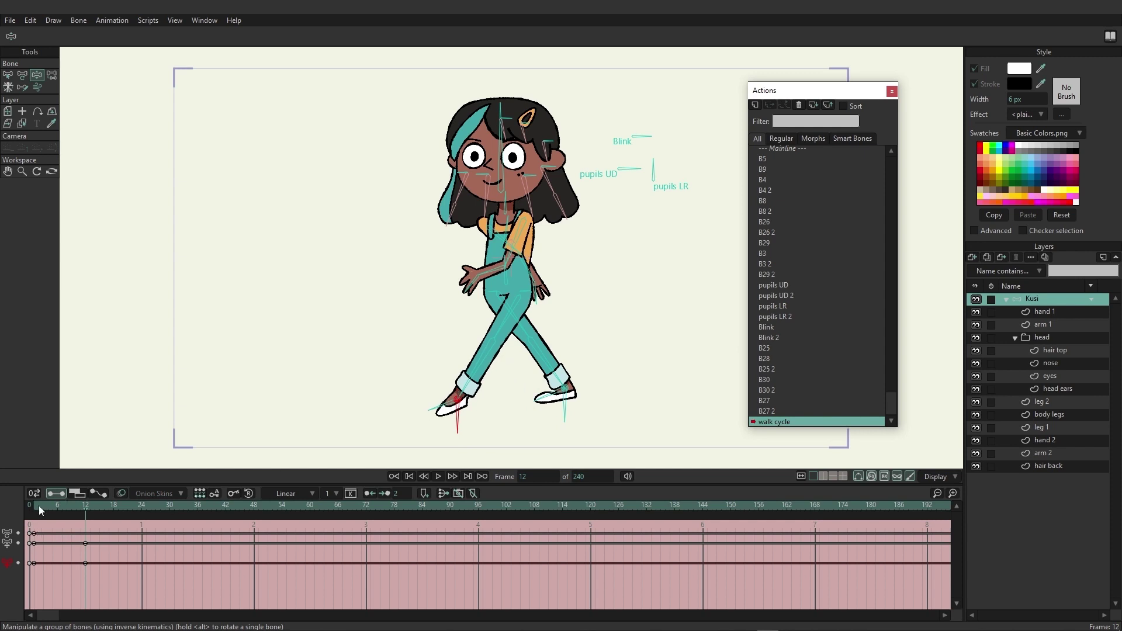
left_click(34, 508)
left_click(85, 506)
left_click(36, 506)
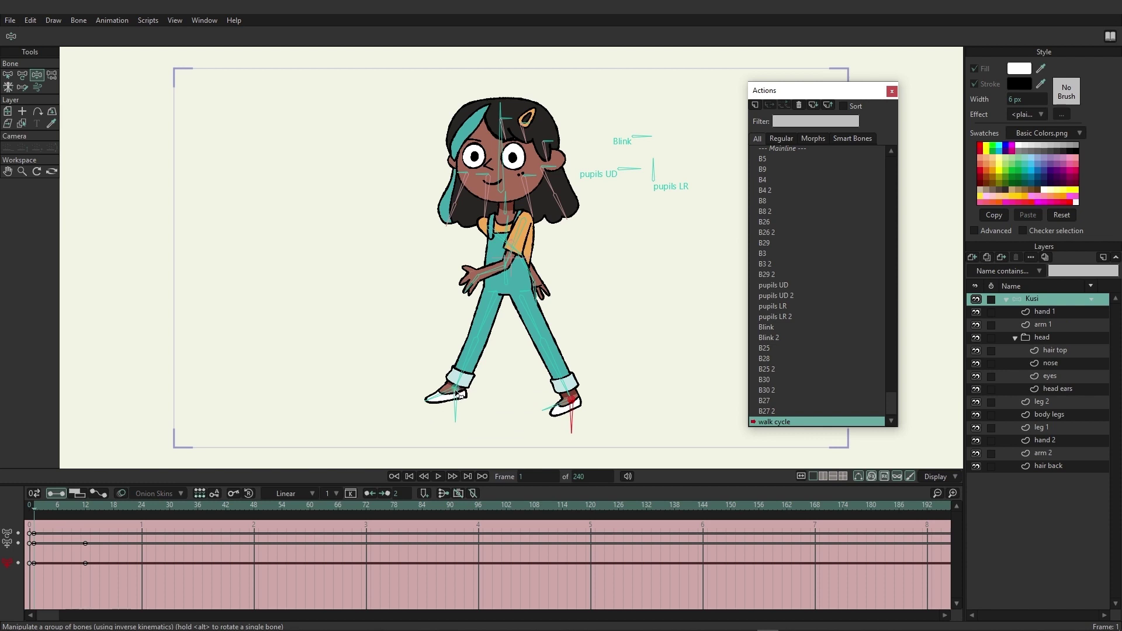
left_click(90, 507)
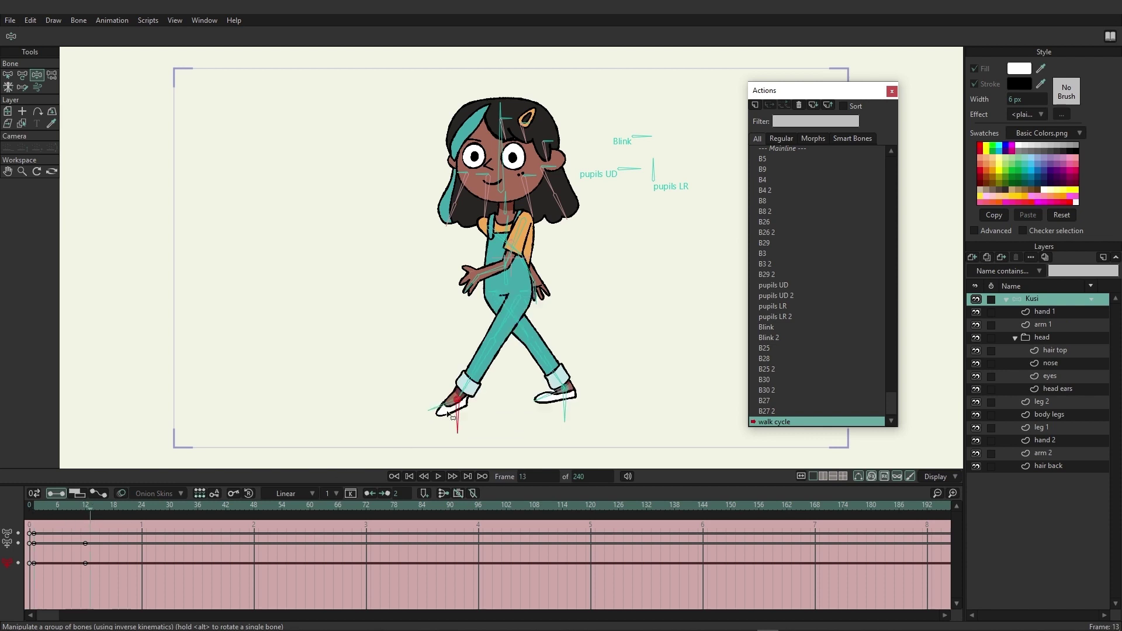
left_click(36, 507)
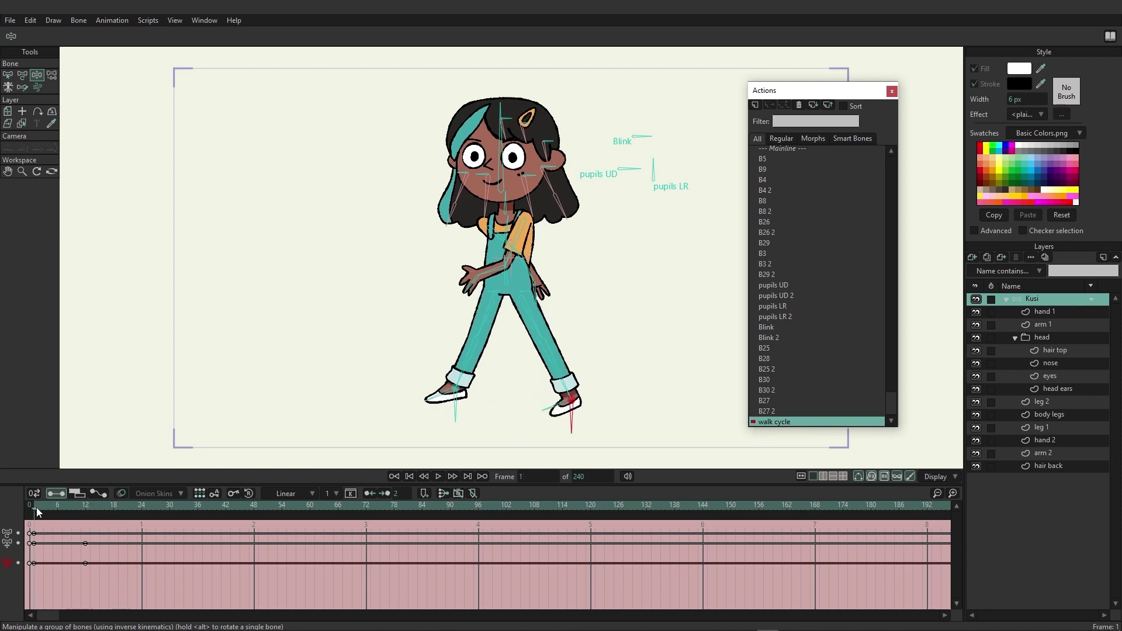
left_click(87, 507)
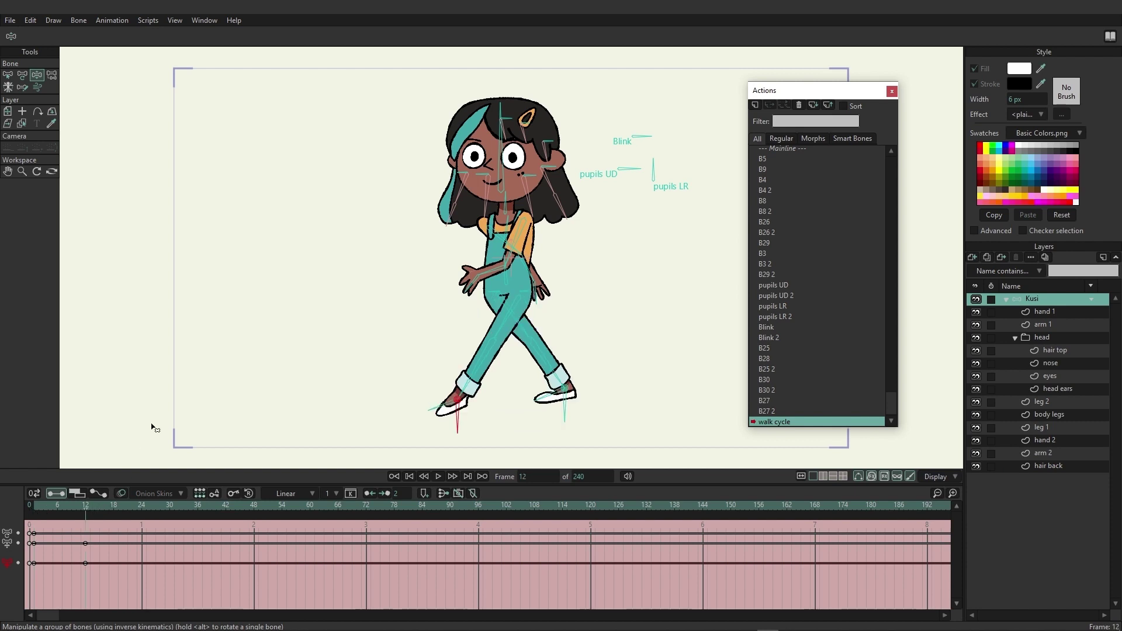
left_click_drag(496, 278, 588, 321)
left_click_drag(525, 261, 435, 289)
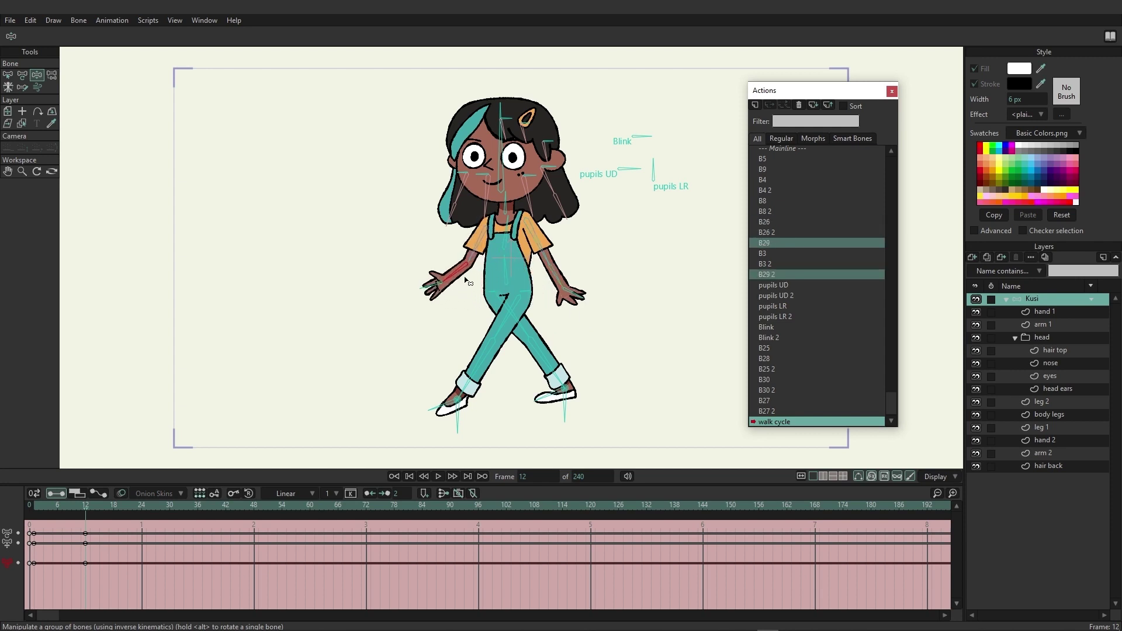
Paste the frame-1 starting pose keys at frame 24.
left_click(35, 533)
left_click(142, 506)
key("ctrl+v")
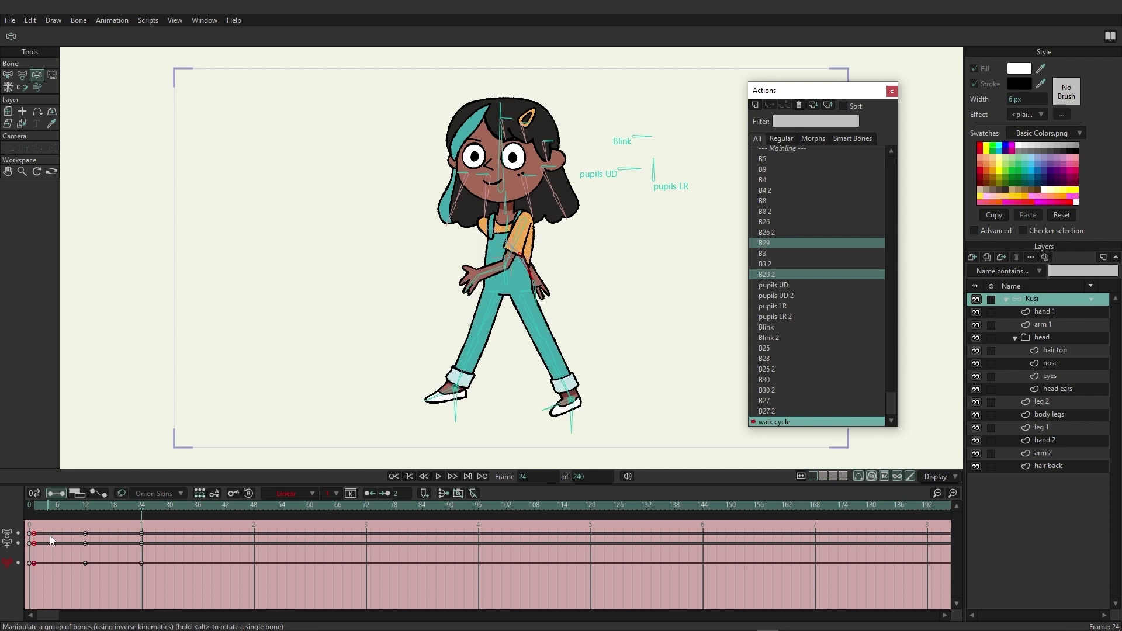
Play the walk cycle from the start, then scrub back to the early frames.
left_click(37, 507)
key("space")
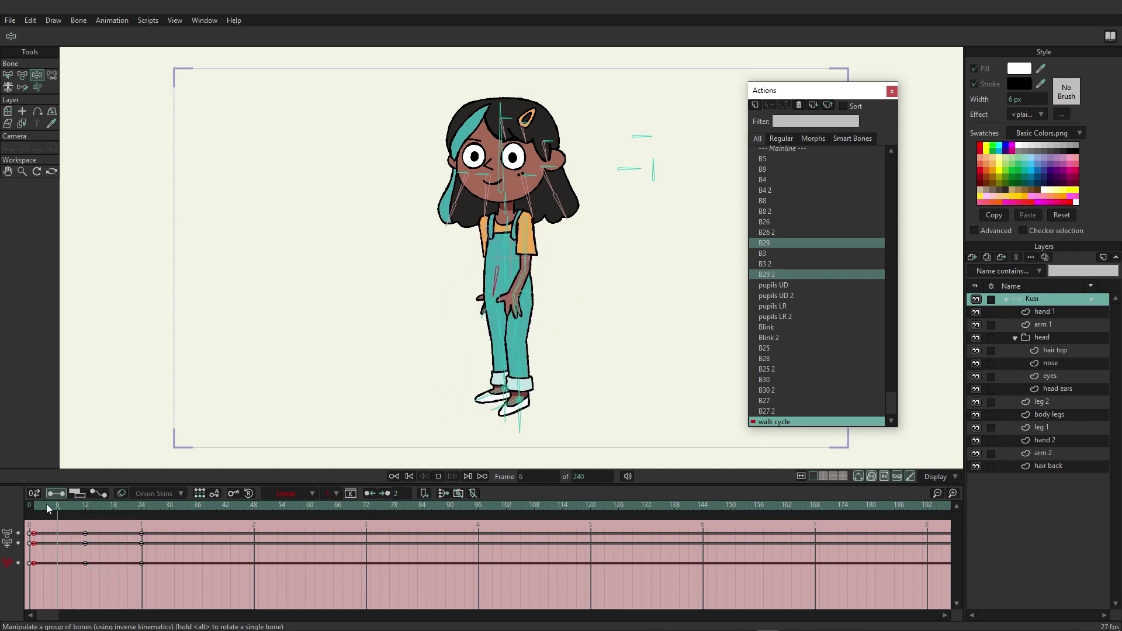
key("space")
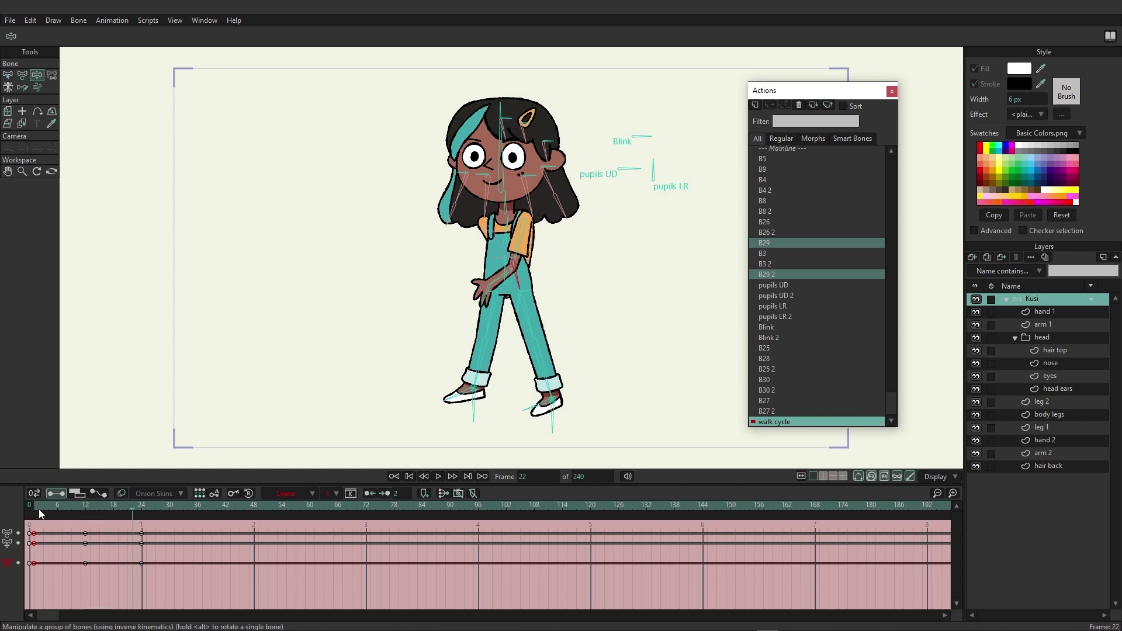
left_click_drag(40, 508, 57, 510)
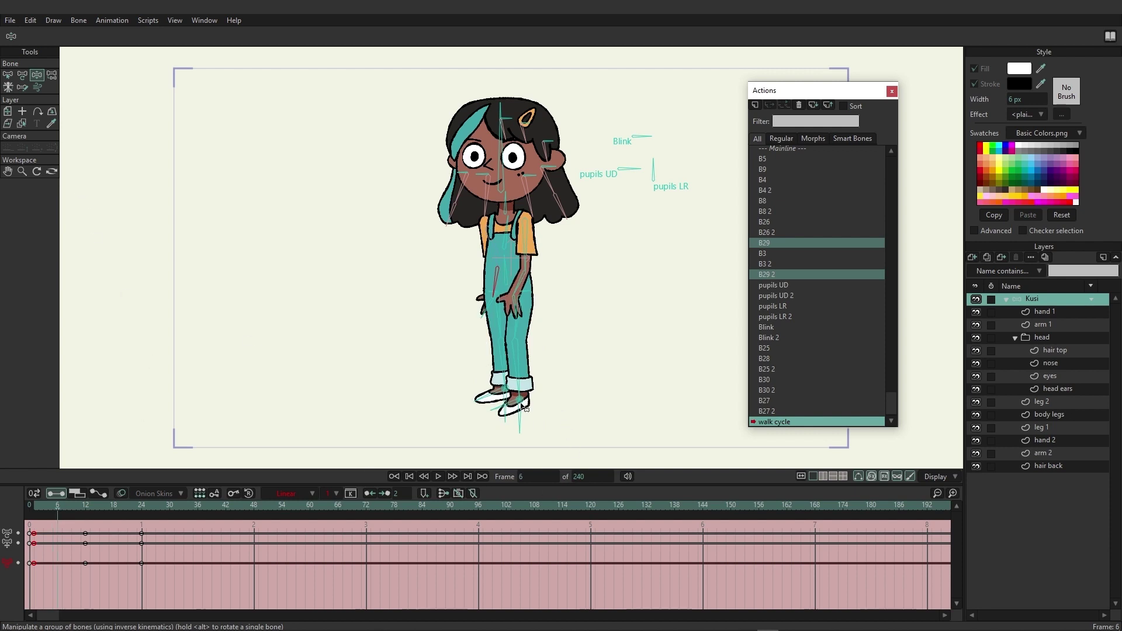
Raise a knee into passing poses at frames 6 and 18, previewing each.
left_click_drag(524, 404, 492, 357)
left_click_drag(40, 507, 114, 494)
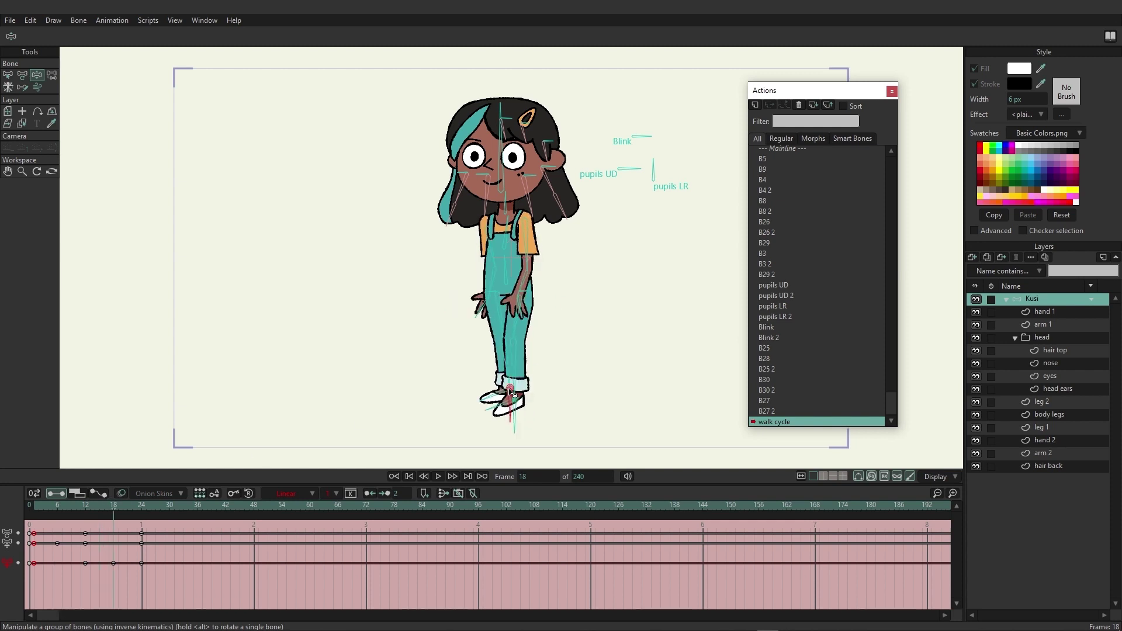
left_click_drag(502, 371, 497, 353)
left_click_drag(120, 507, 47, 493)
Lower Kusi's body slightly at frame 1 and preview frames 1 to 8.
left_click_drag(44, 494, 39, 506)
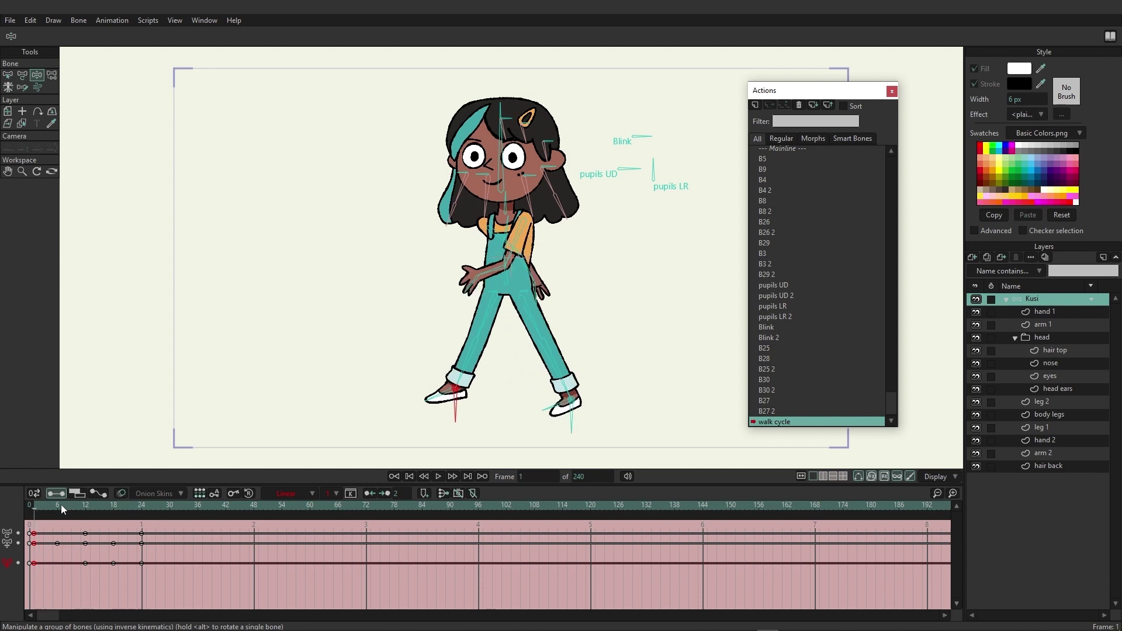
left_click_drag(509, 286, 508, 298)
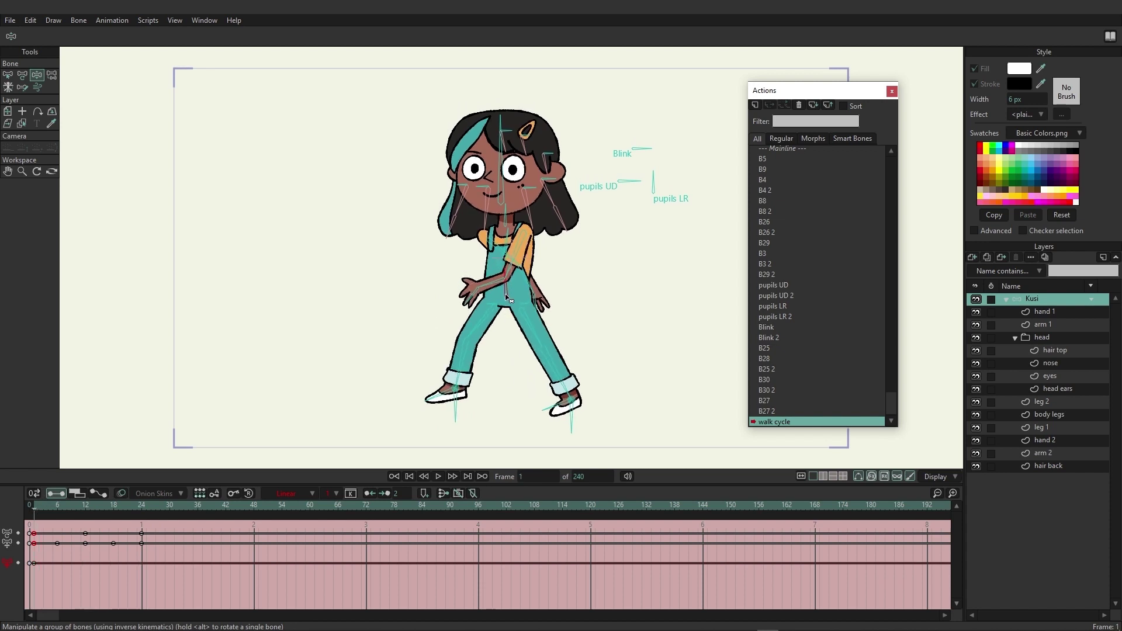
left_click_drag(42, 502, 58, 500)
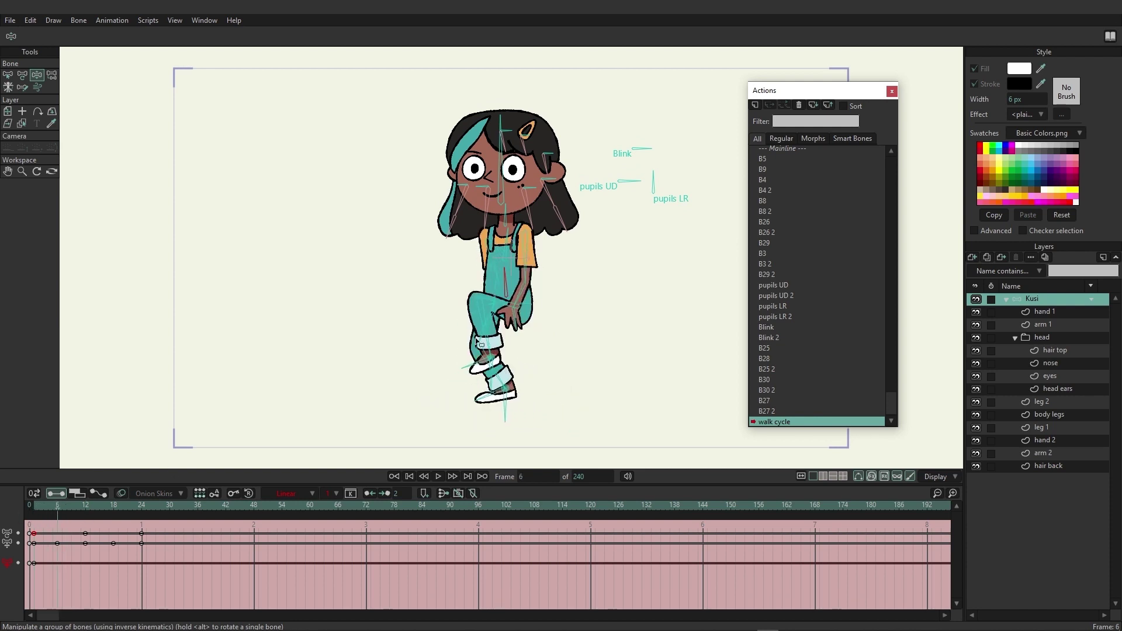
Raise the body at frame 6, re-pose it at frame 12, and adjust the lifted foot.
left_click(87, 506)
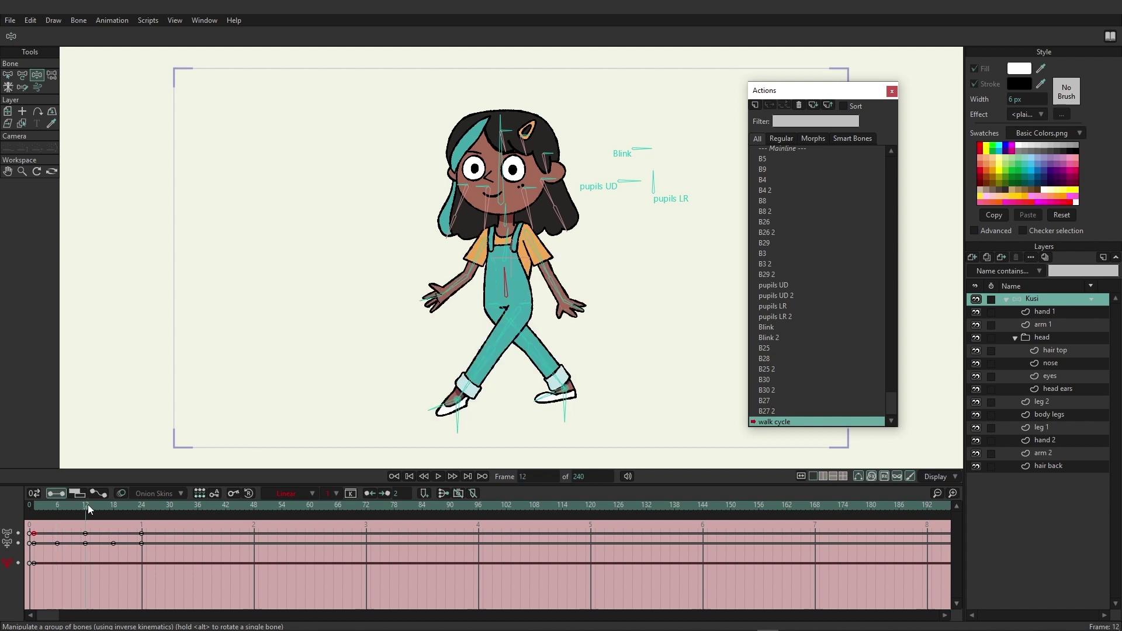
left_click(57, 507)
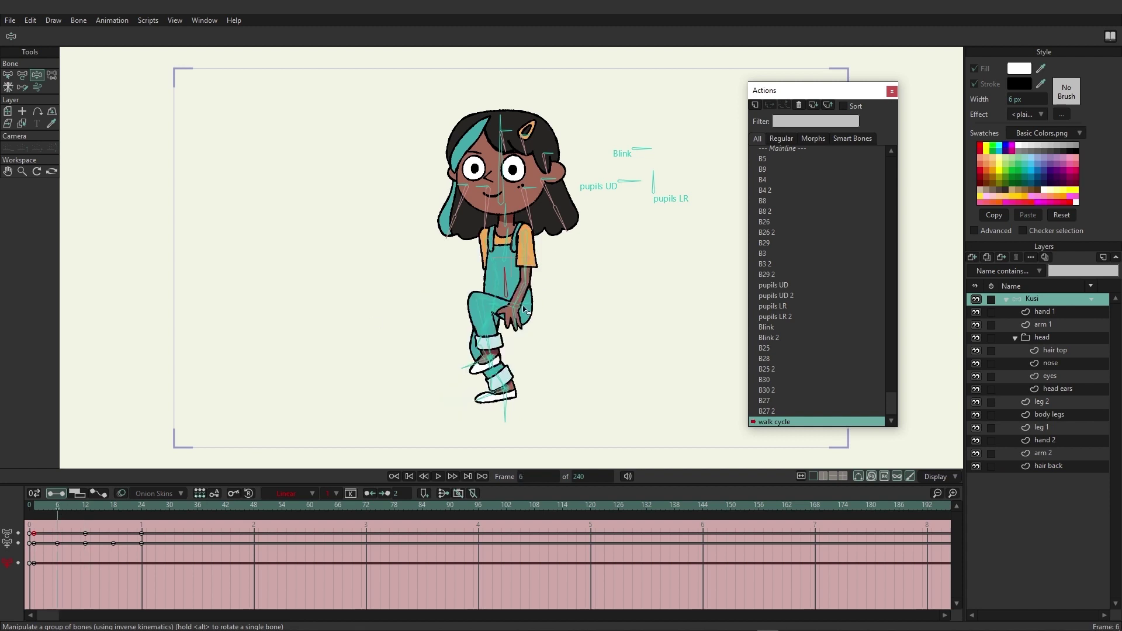
left_click_drag(504, 293, 503, 268)
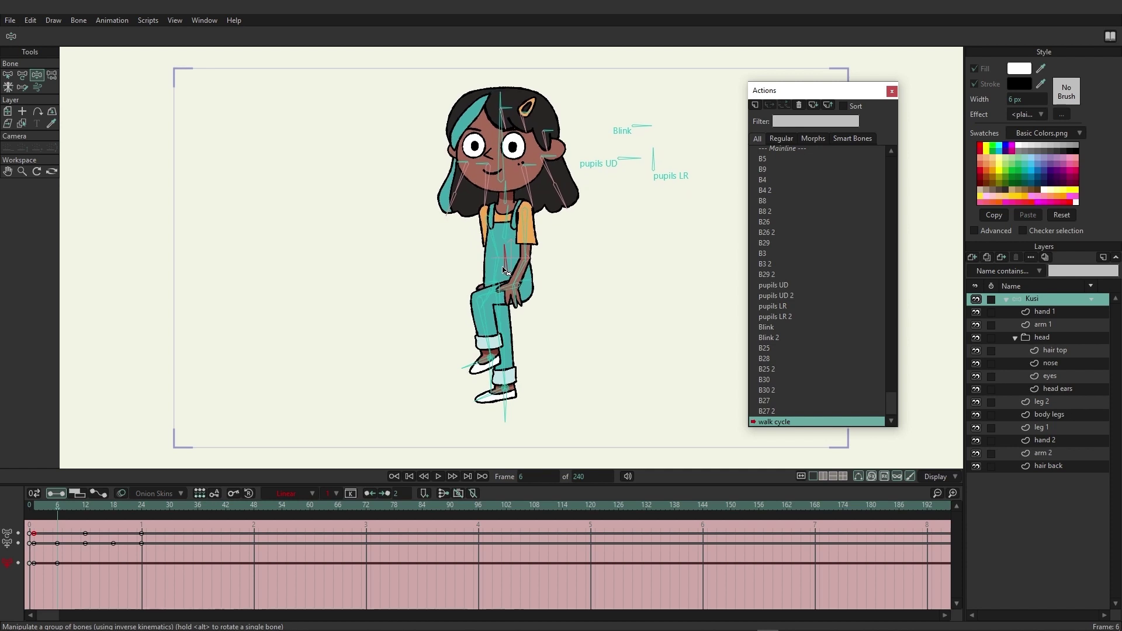
left_click(85, 506)
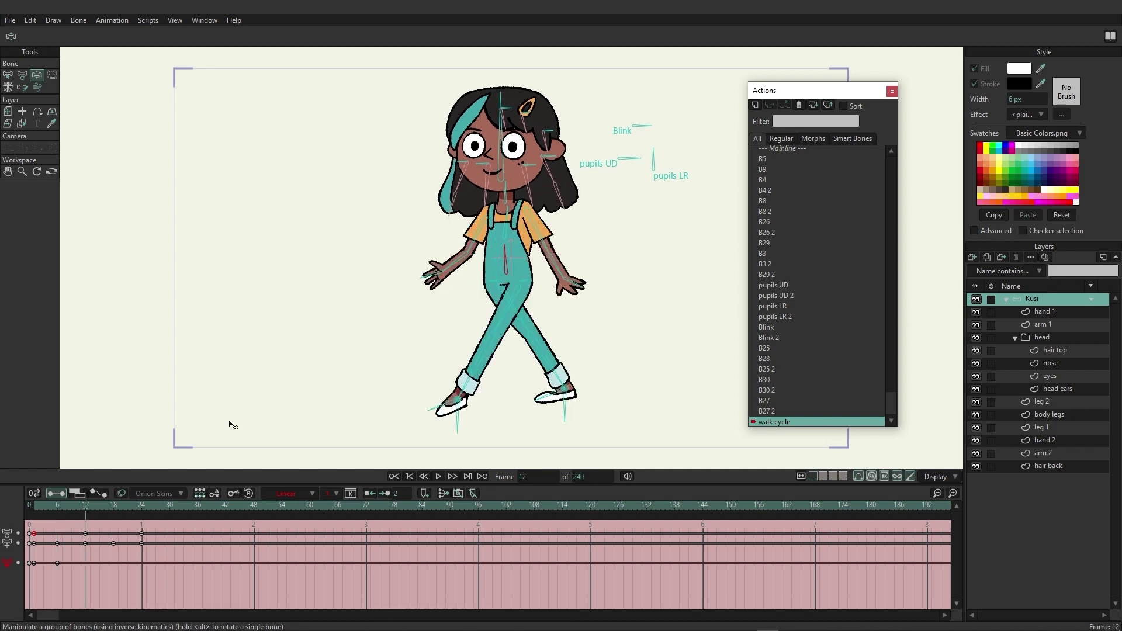
left_click_drag(512, 274, 499, 324)
left_click(57, 506)
left_click_drag(493, 363, 494, 364)
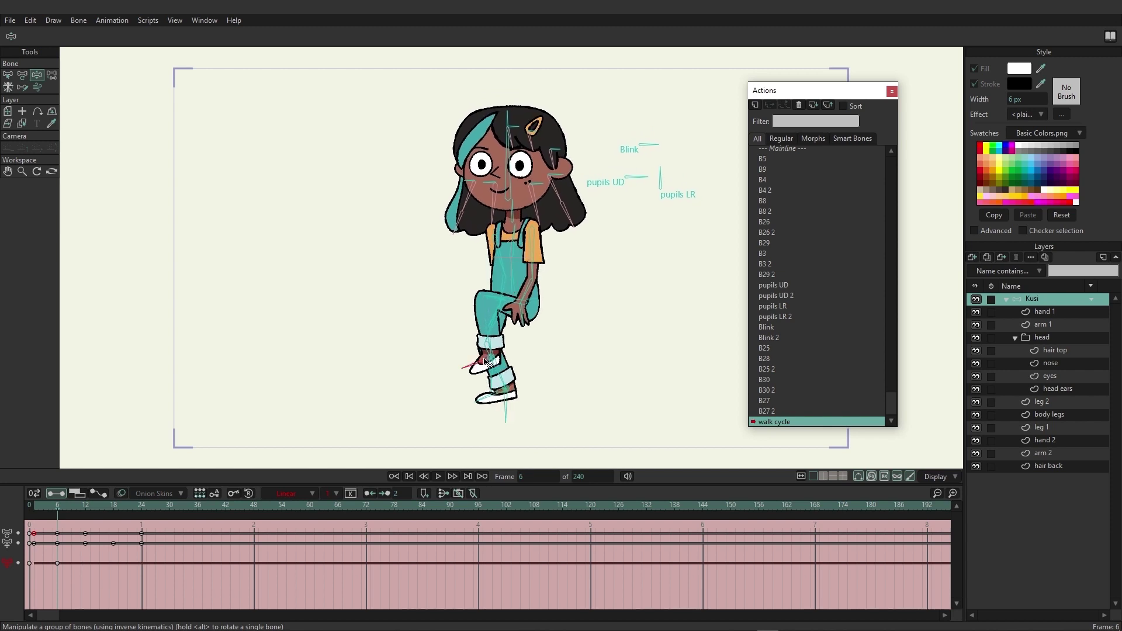
Zoom in and reposition the lifted front foot and leg at frame 6.
scroll(496, 363, "up", 2)
scroll(496, 351, "up", 1)
left_click_drag(490, 368, 511, 395)
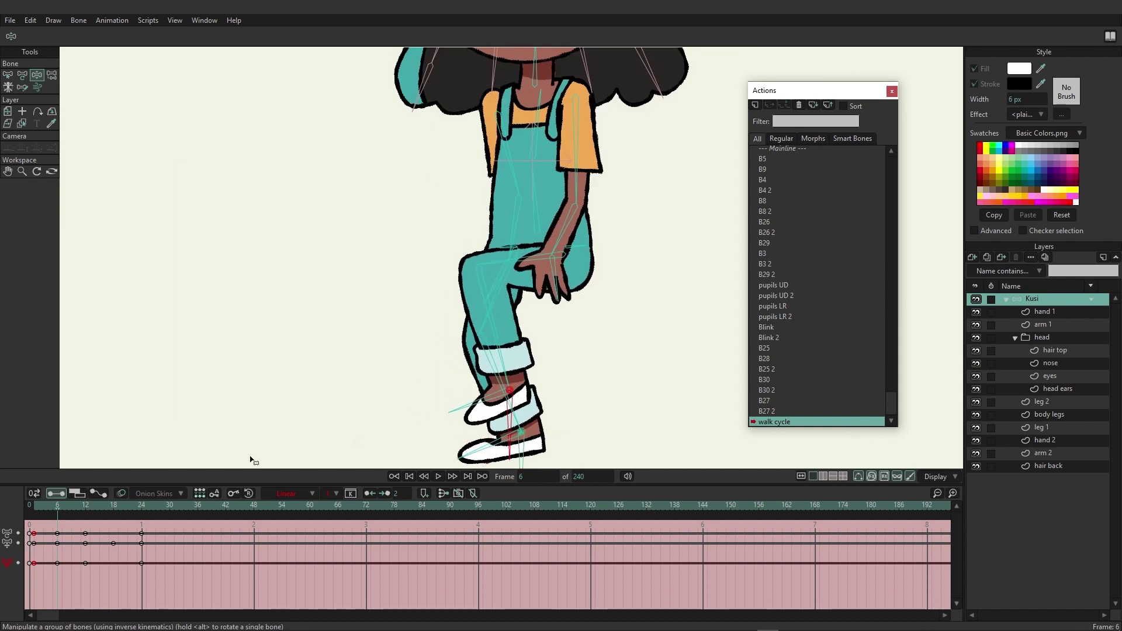
Raise the torso into the frame 18 passing pose, then check the keys at frame 24.
scroll(273, 367, "down", 3)
left_click_drag(40, 507, 114, 515)
left_click_drag(428, 288, 419, 268)
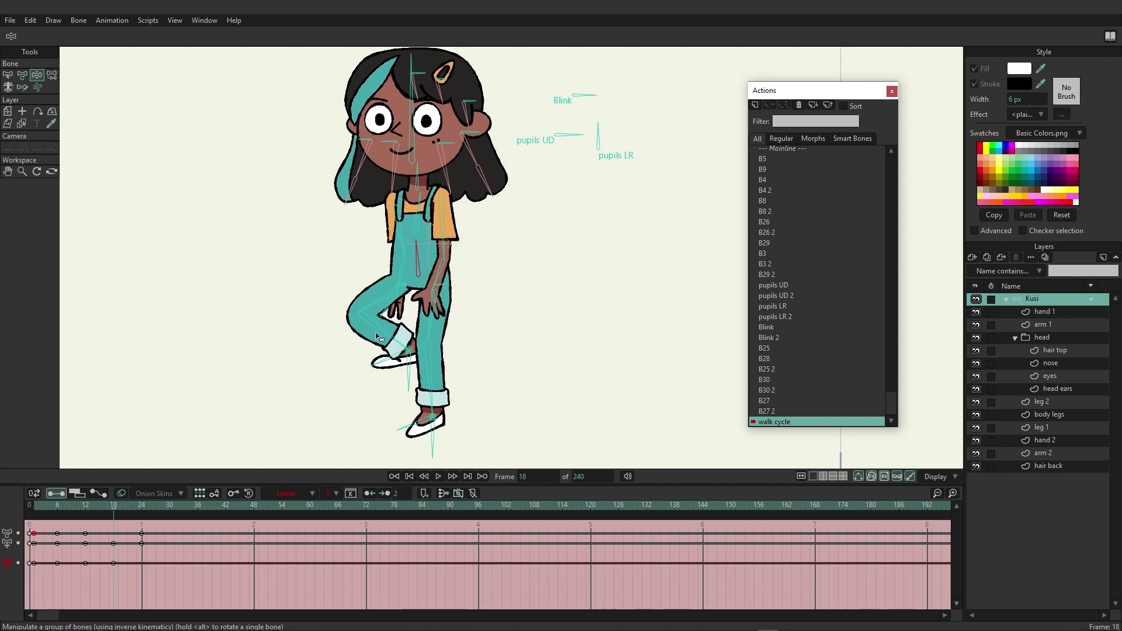
left_click(140, 505)
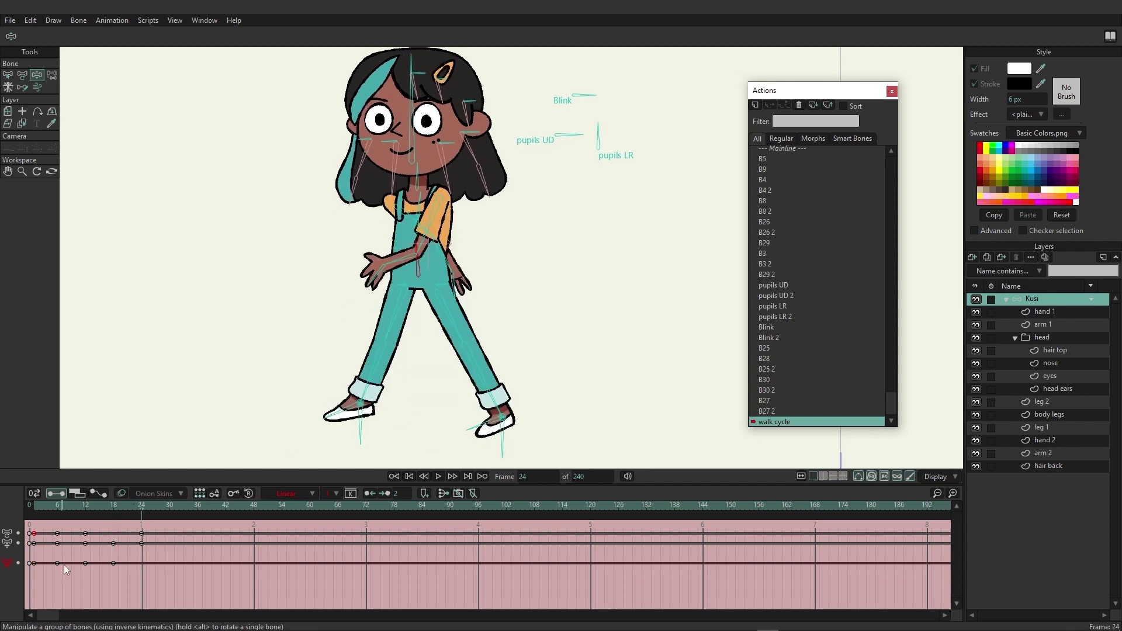
key("Delete")
key("ctrl+z")
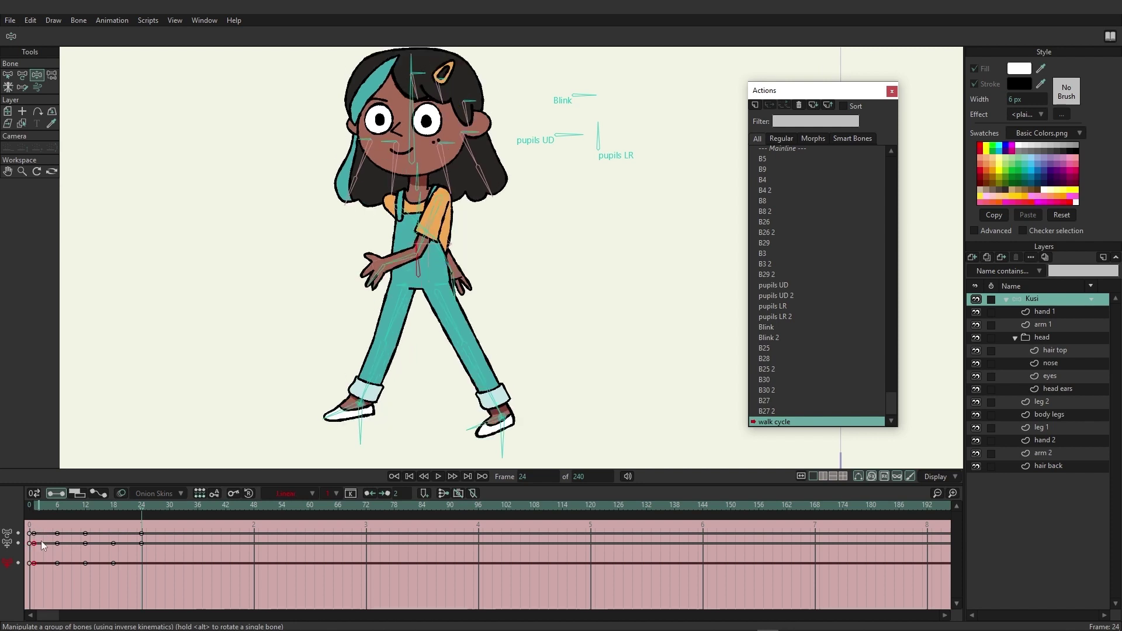
Copy the starting pose keys and paste them at frame 24 to close the loop.
double_click(35, 544)
key("ctrl+c")
key("ctrl+v")
mouse_move(53, 506)
left_mouse_down()
mouse_move(125, 521)
mouse_move(34, 522)
mouse_move(55, 521)
left_mouse_up()
Lean the torso and head left, raise the body slightly at frame 12, and play back.
left_click_drag(440, 285, 420, 279)
left_click_drag(33, 507, 57, 511)
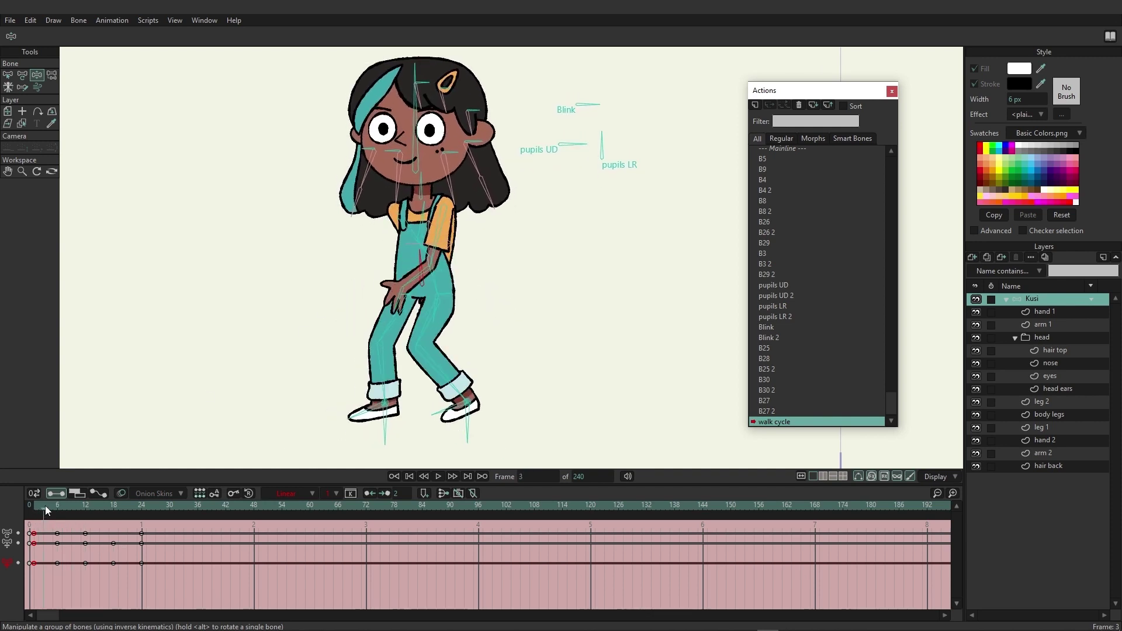
left_click_drag(65, 507, 85, 508)
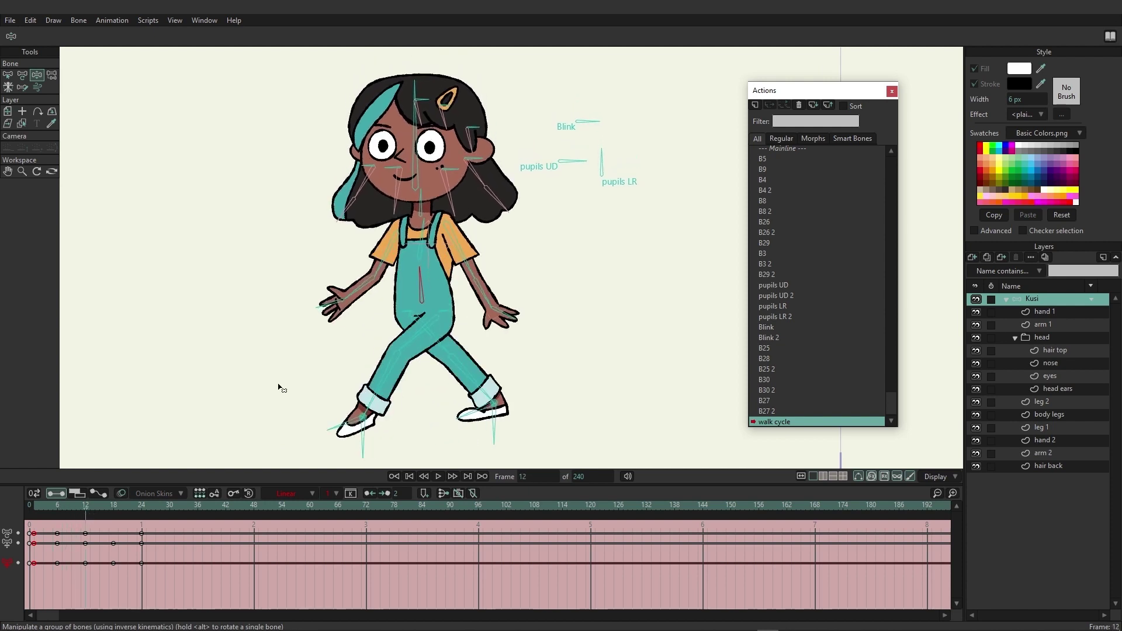
left_click_drag(424, 295, 422, 288)
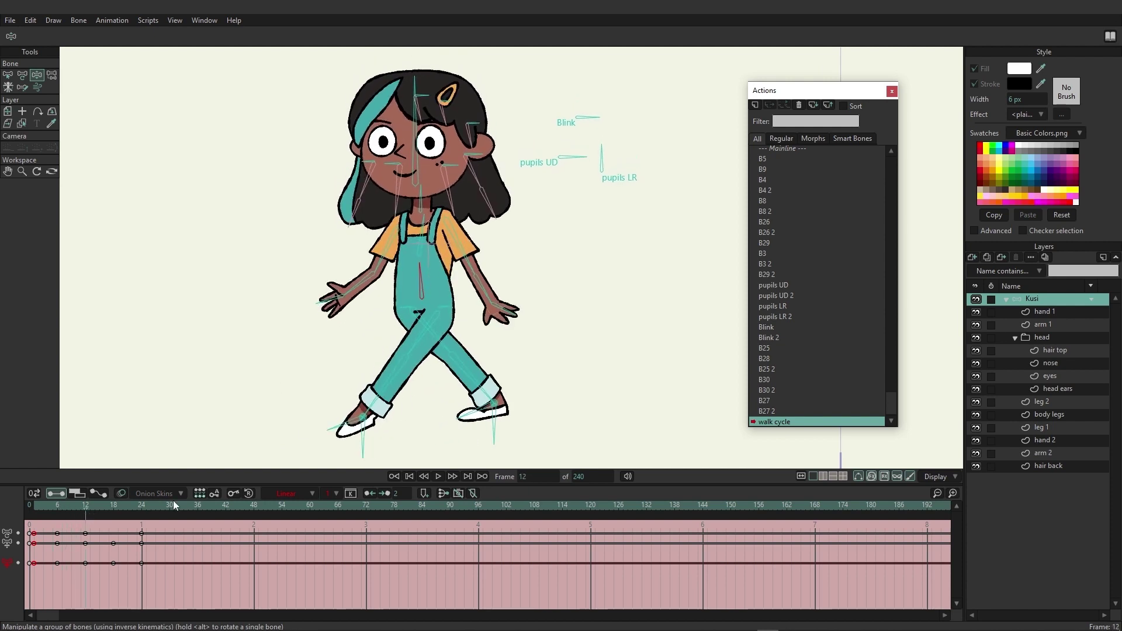
left_click_drag(36, 503, 63, 516)
key("space")
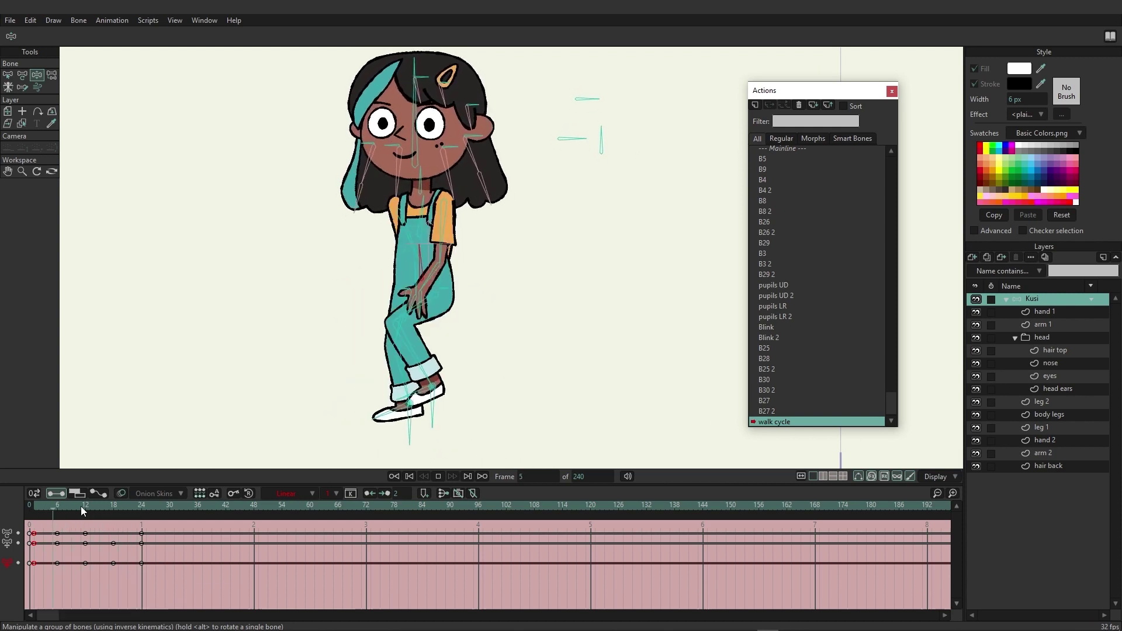
key("space")
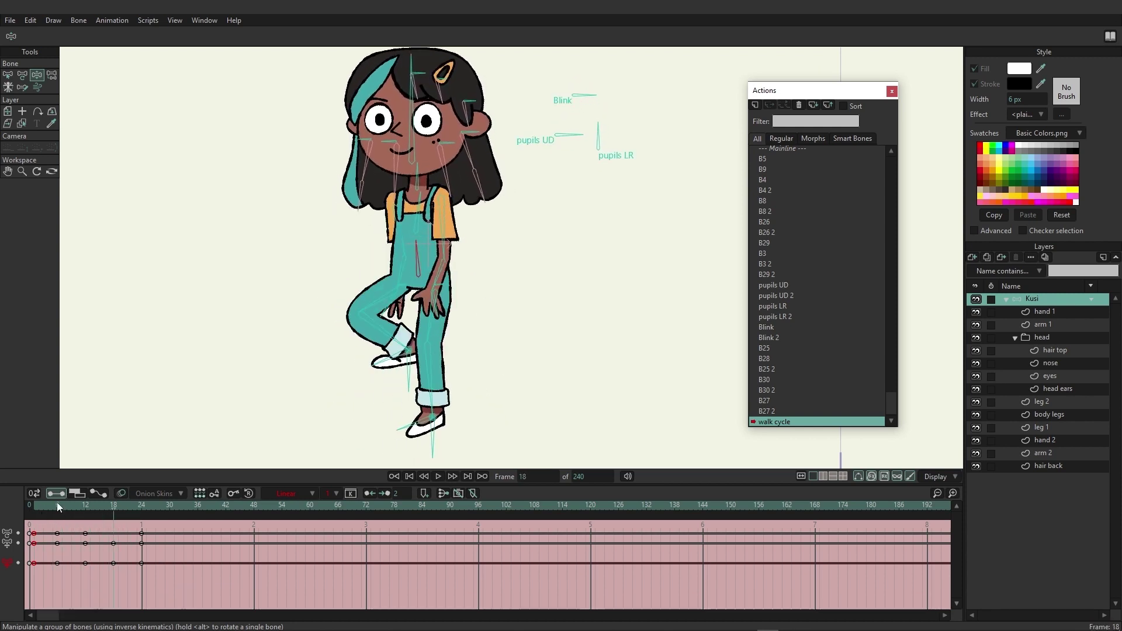
At frame 6, nudge the body down-left, lean the upper body left, and tilt the head.
left_click(58, 506)
left_click_drag(423, 255, 422, 256)
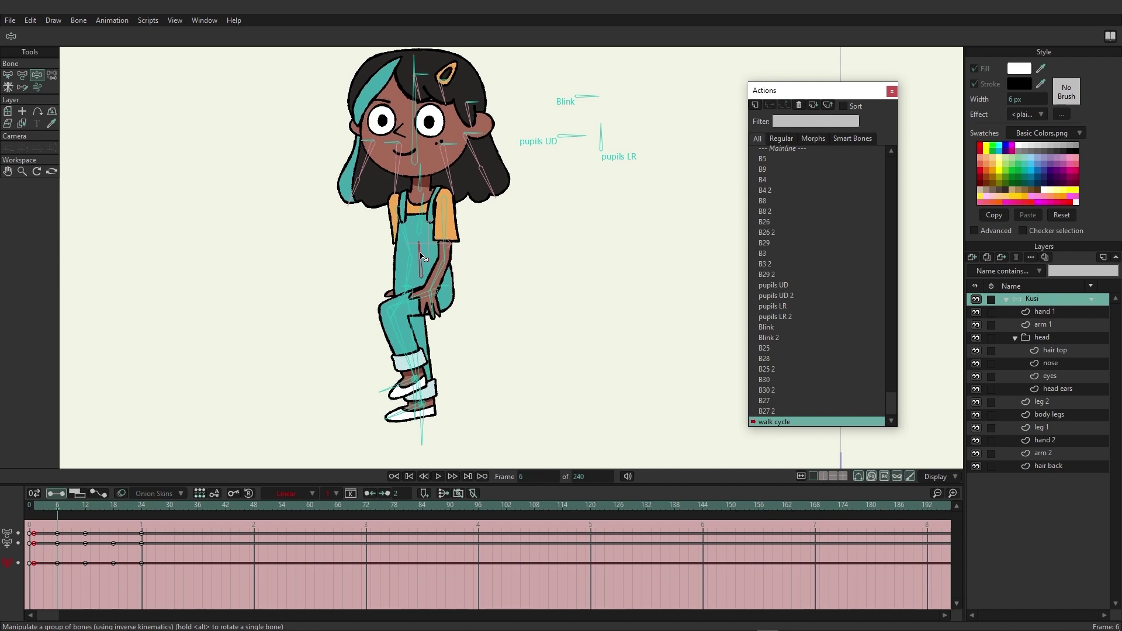
left_click_drag(427, 209, 423, 207)
left_click_drag(412, 140, 413, 140)
left_click_drag(47, 505, 142, 508)
key("space")
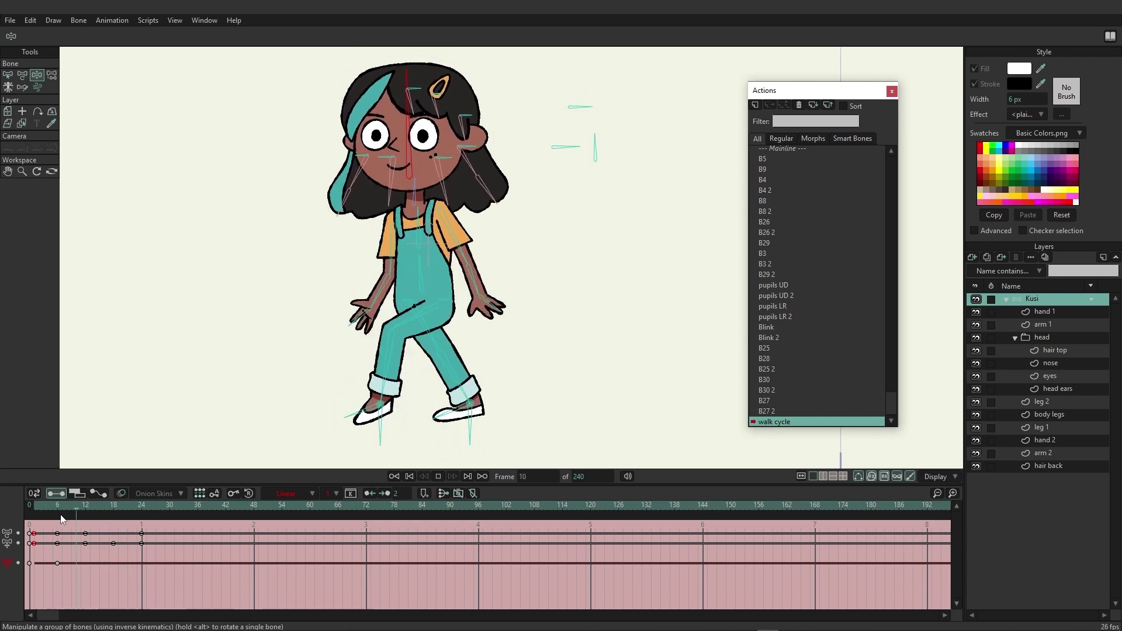
key("space")
Reselect the frame 0 keys, step around frame 24, and play the looping walk.
left_click(41, 557)
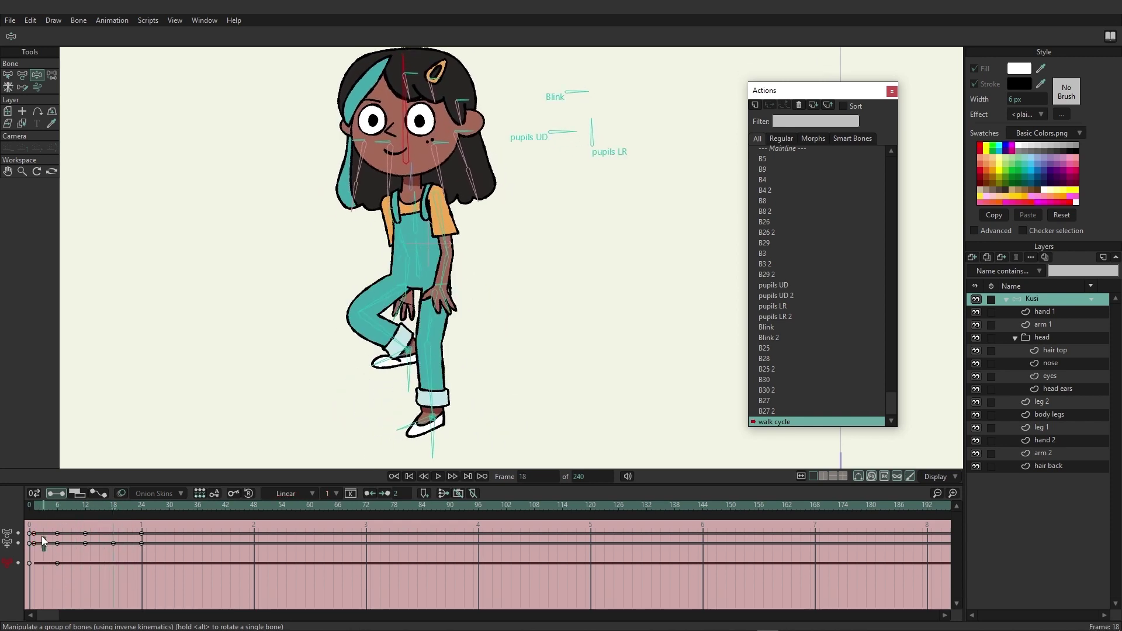
left_click_drag(36, 529, 40, 527)
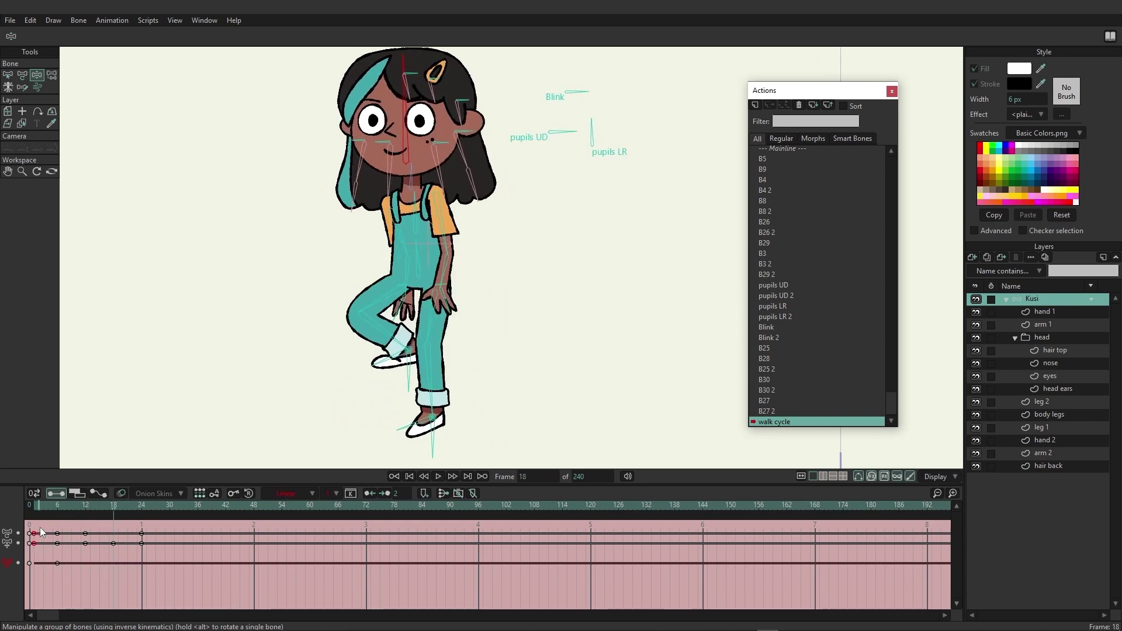
left_click(141, 507)
key("Left")
key("Right")
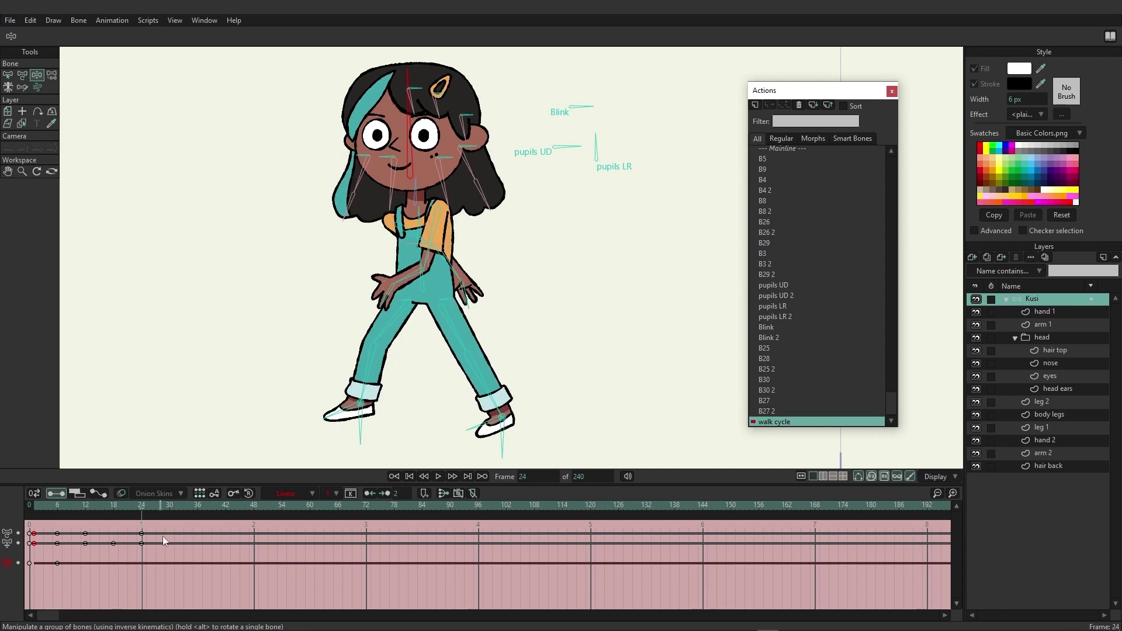
key("space")
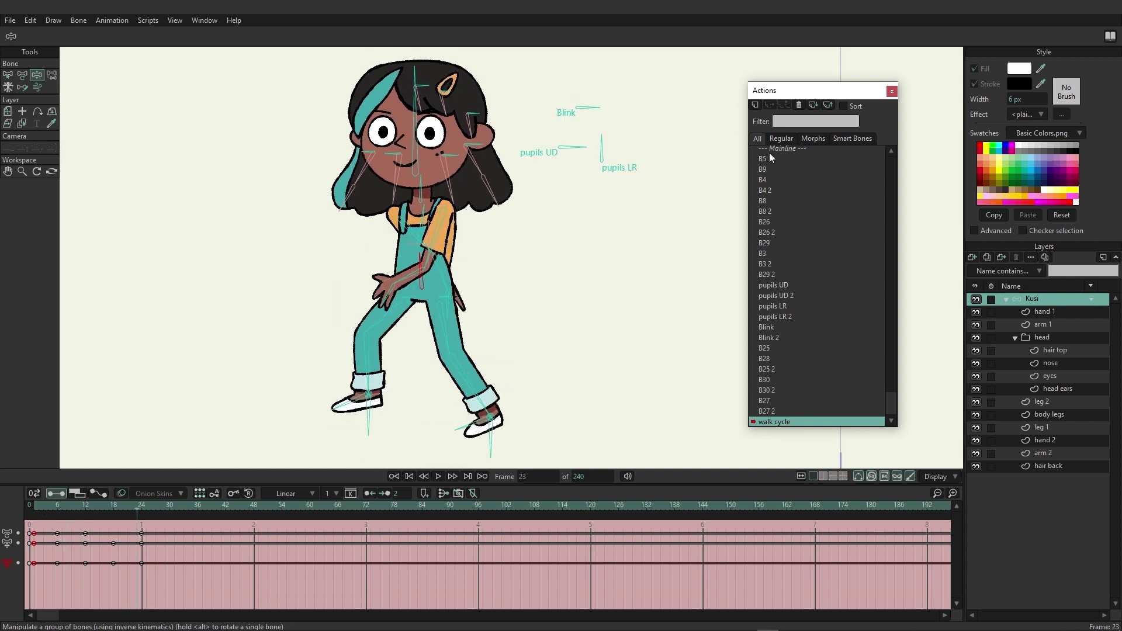
On the mainline, pose a crouching look-around with blink at frame 6 and hold it to frame 24.
double_click(781, 149)
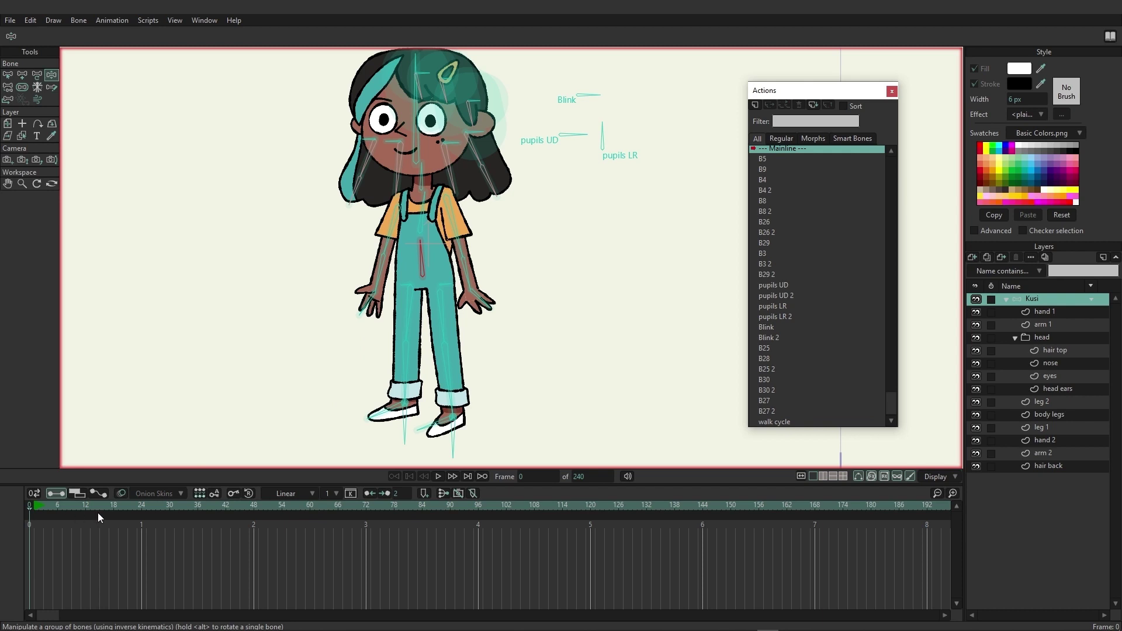
left_click(56, 505)
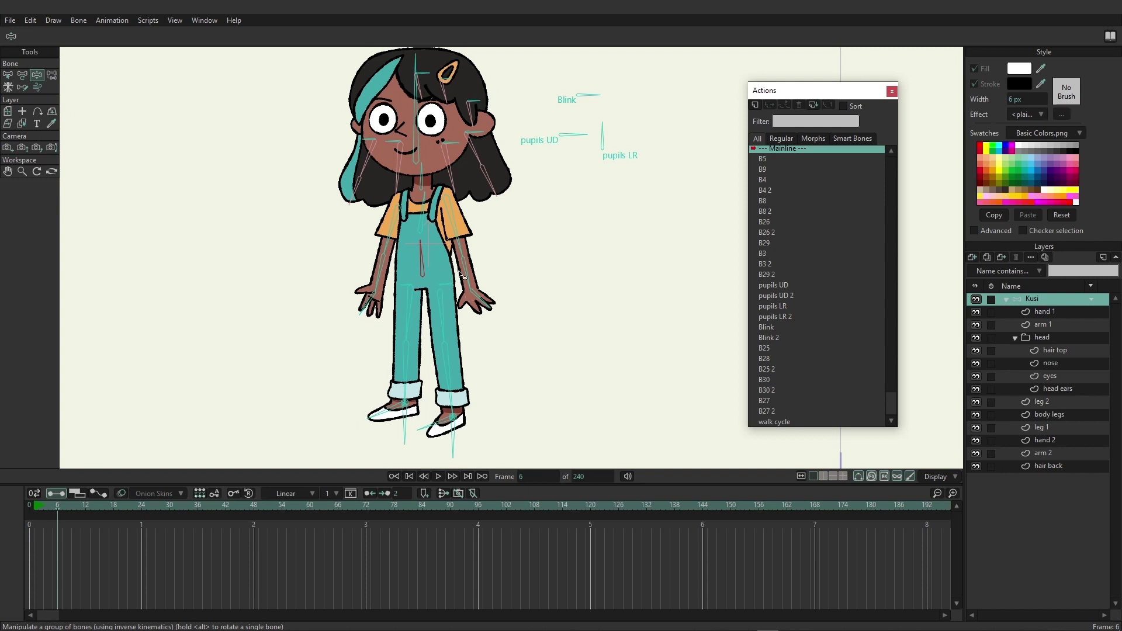
left_click_drag(421, 265, 351, 266)
left_click_drag(467, 283, 405, 259)
left_click_drag(413, 135, 386, 140)
left_click_drag(425, 243, 403, 217)
left_click_drag(419, 58, 460, 137)
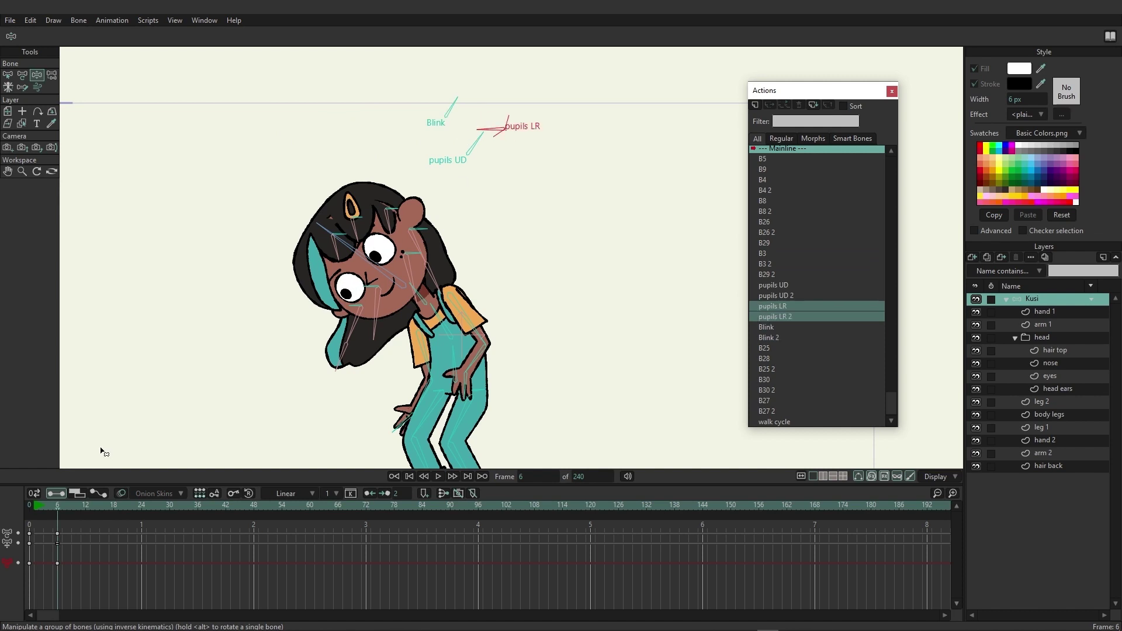
left_click_drag(38, 505, 142, 515)
key("ctrl+f")
At frame 30, raise Kusi into a standing wave with head tilted and pupils shifted, then play.
left_click(169, 507)
left_click_drag(446, 326, 467, 308)
left_click_drag(452, 205, 461, 206)
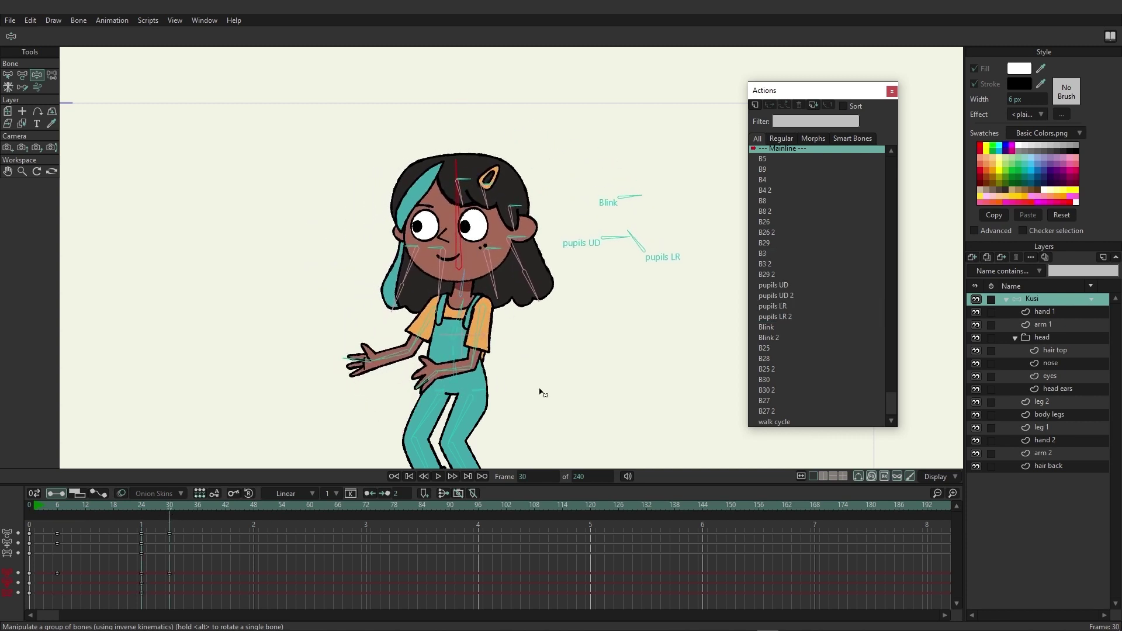
left_click_drag(503, 413, 493, 363)
left_click_drag(444, 310, 569, 278)
left_click_drag(446, 161, 450, 155)
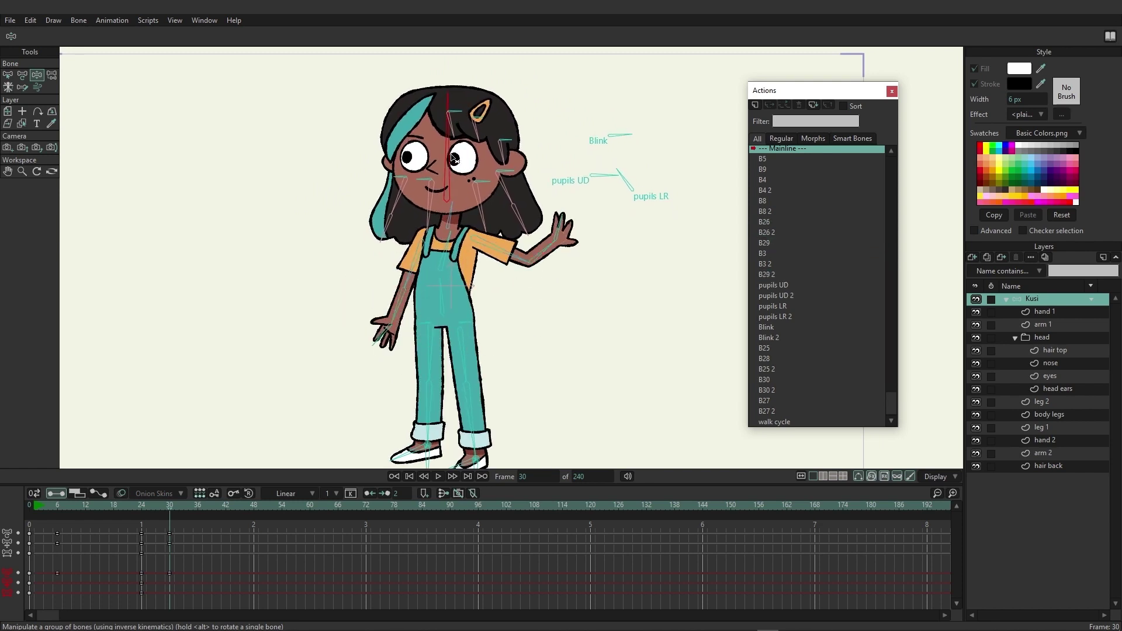
mouse_move(604, 176)
left_mouse_down()
mouse_move(604, 166)
mouse_move(603, 181)
mouse_move(636, 176)
mouse_move(618, 173)
left_mouse_up()
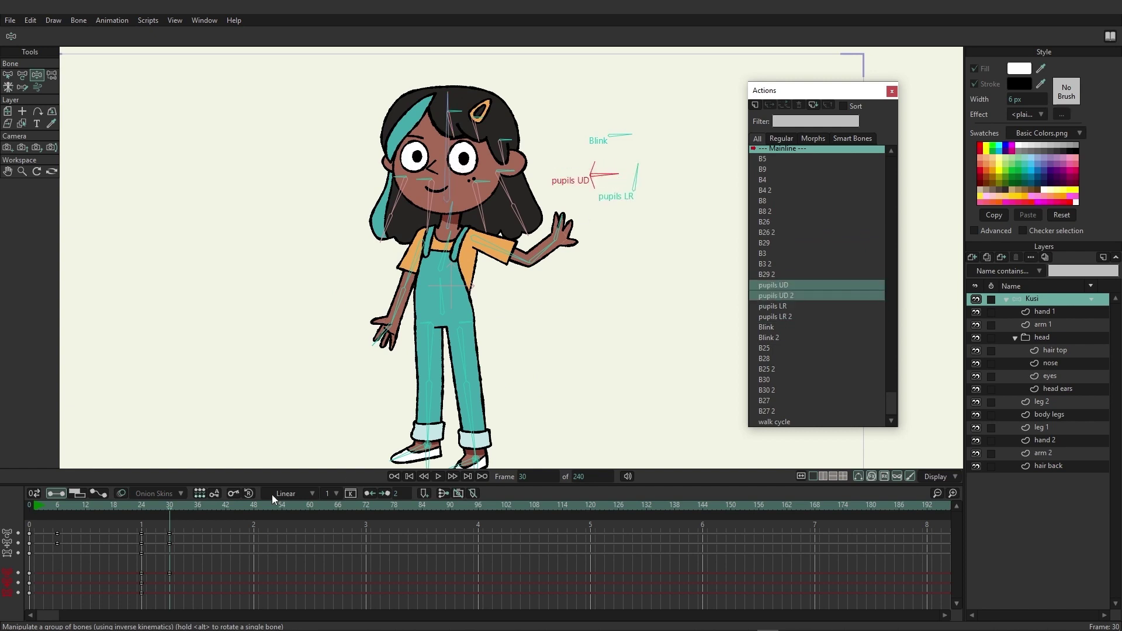
key("space")
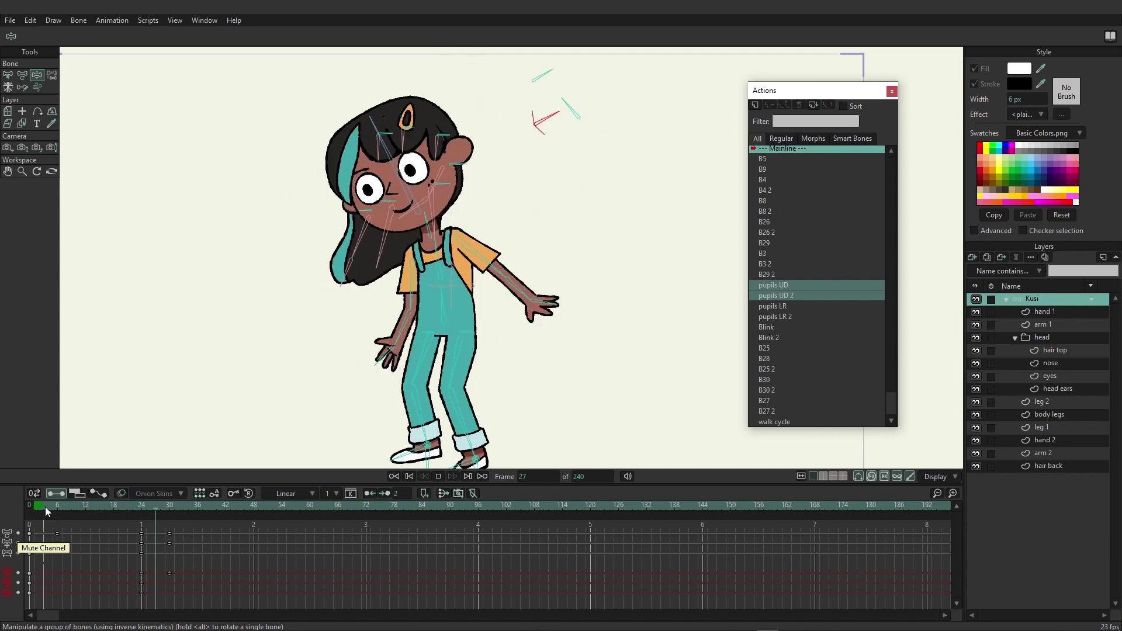
Stop playback at frame 48, move the playhead to frame 54, and select the walk cycle action.
left_click(255, 507)
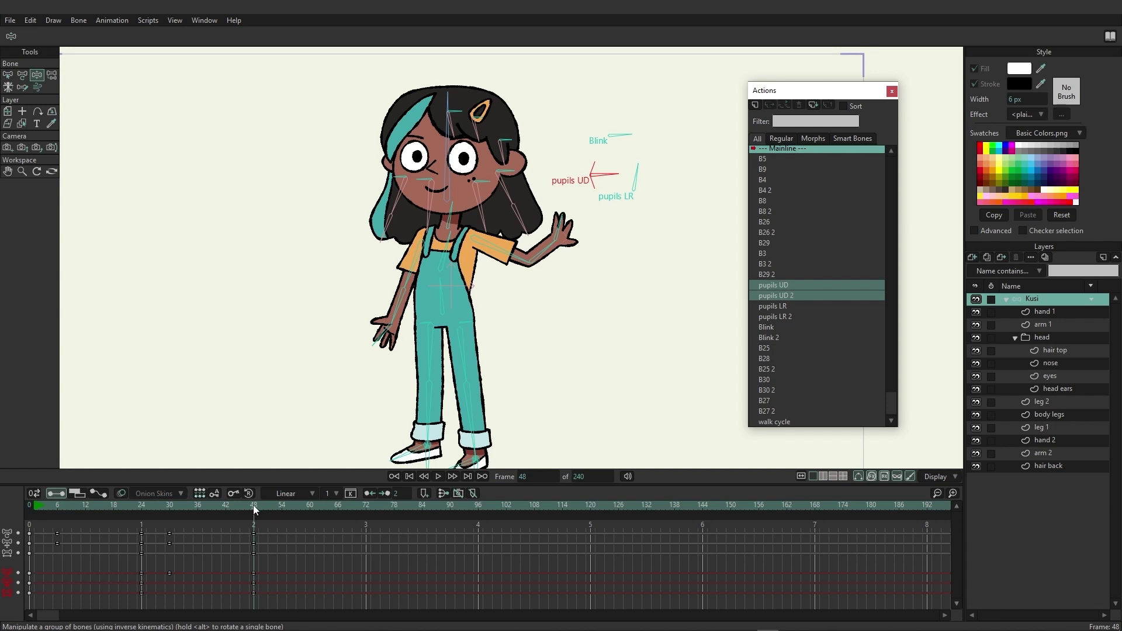
left_click_drag(252, 505, 281, 501)
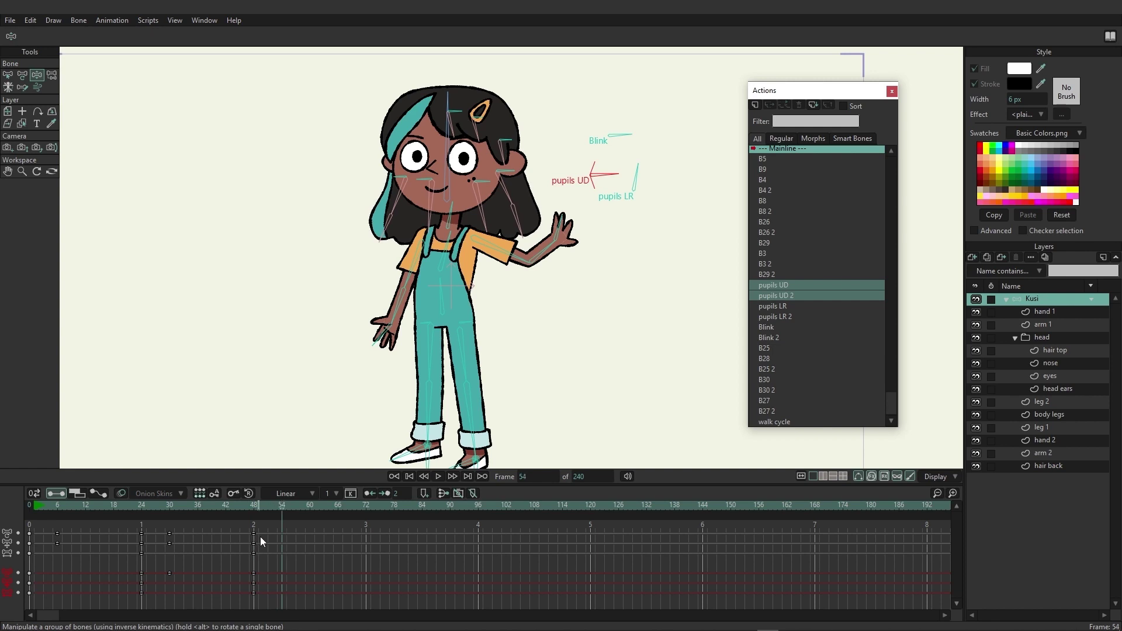
left_click(784, 422)
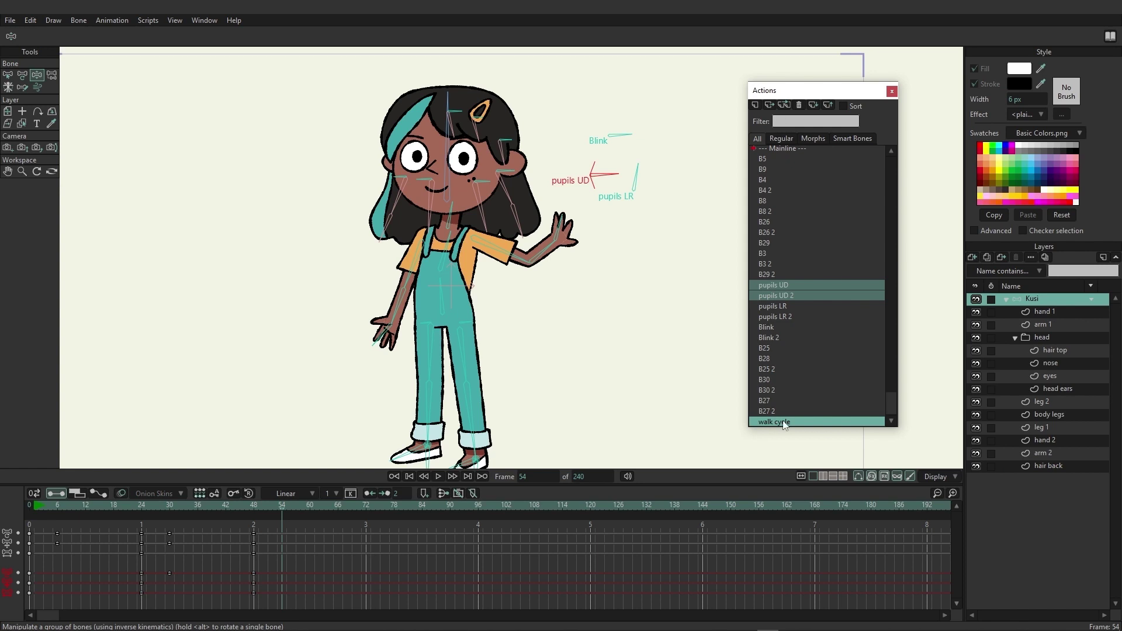
Insert a copy of the walk cycle at frame 54 and delete the stray keys at frame 53.
left_click(786, 106)
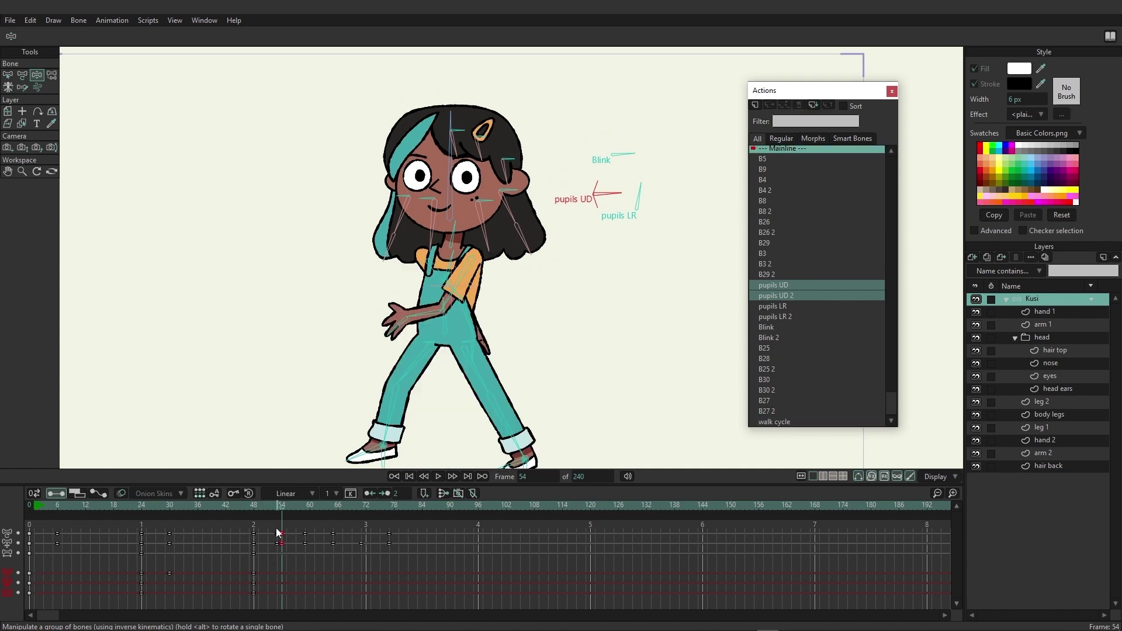
left_click_drag(252, 506, 280, 502)
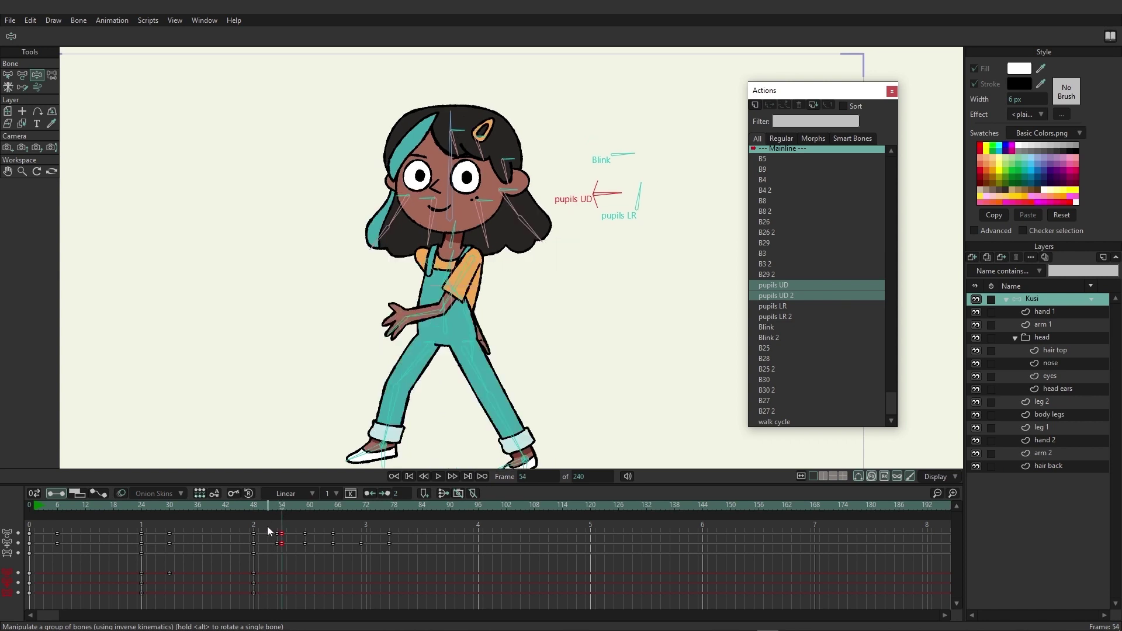
left_click_drag(278, 550, 279, 550)
key("Delete")
left_click_drag(254, 503, 445, 513)
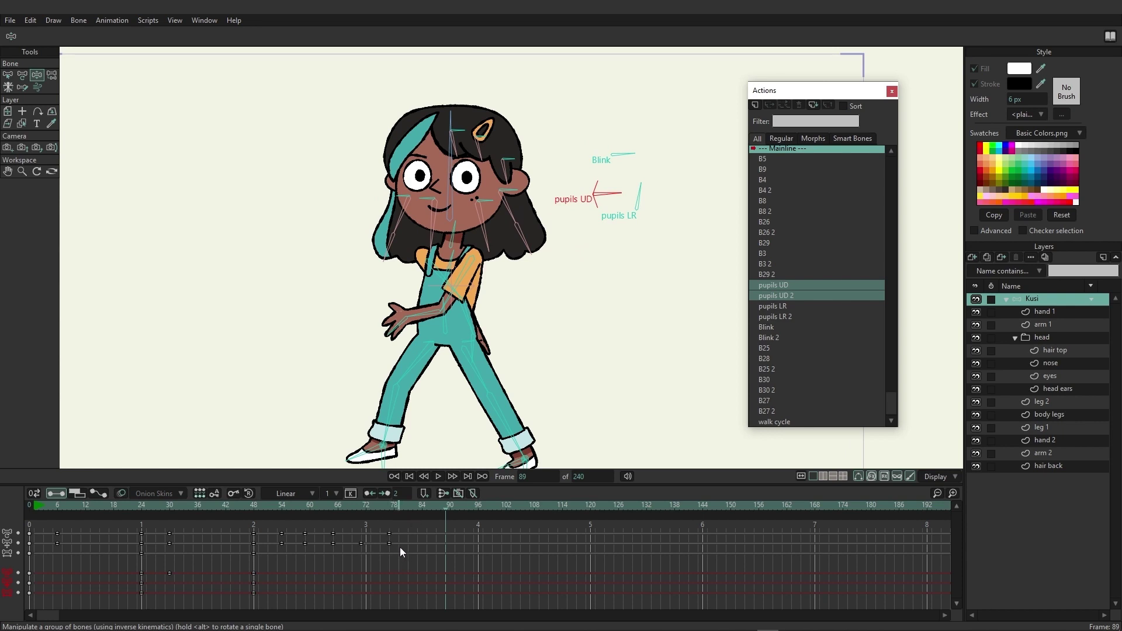
left_click_drag(408, 564, 390, 537)
Set the frame-77 keys to Cycle interpolation looping back to absolute frame 55, and preview the loop.
right_click(389, 532)
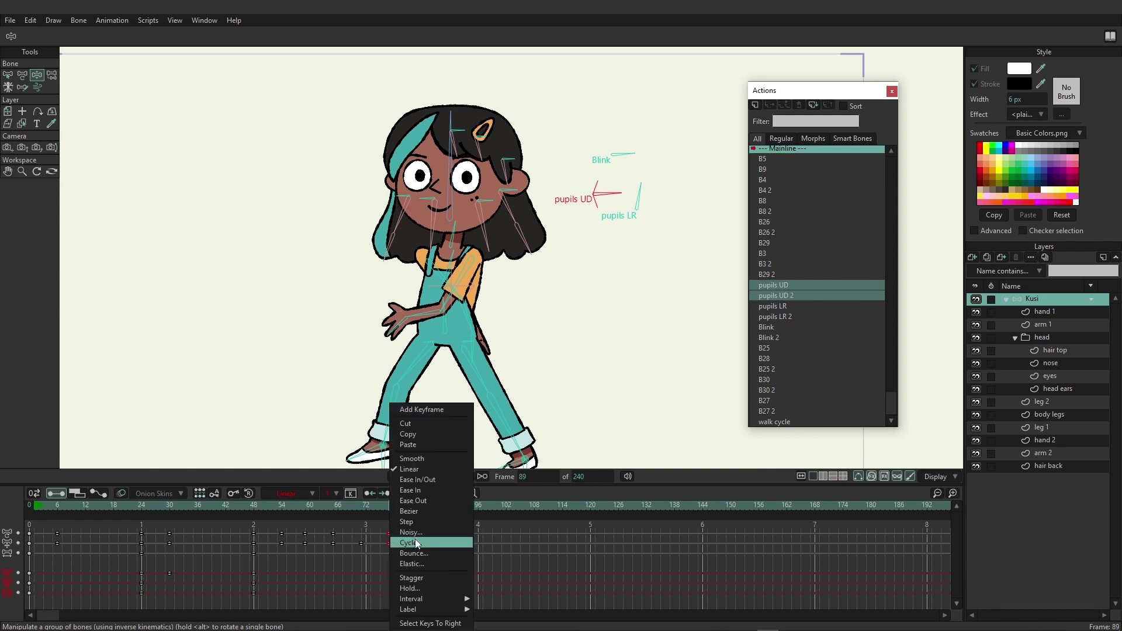
left_click(416, 539)
left_click(810, 181)
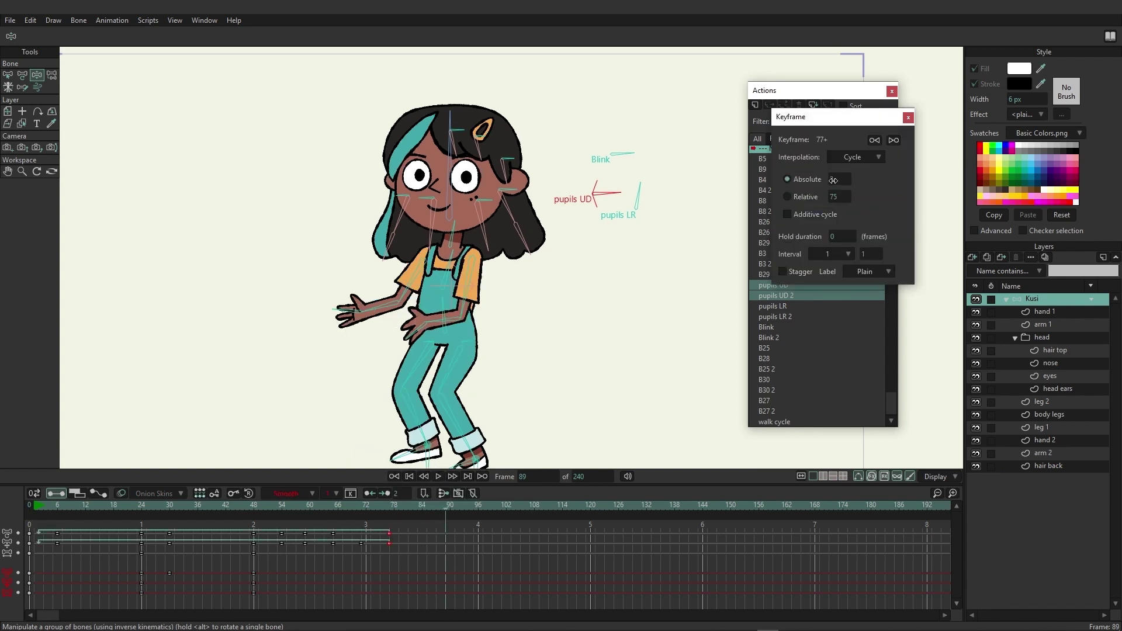
left_click_drag(837, 180, 968, 189)
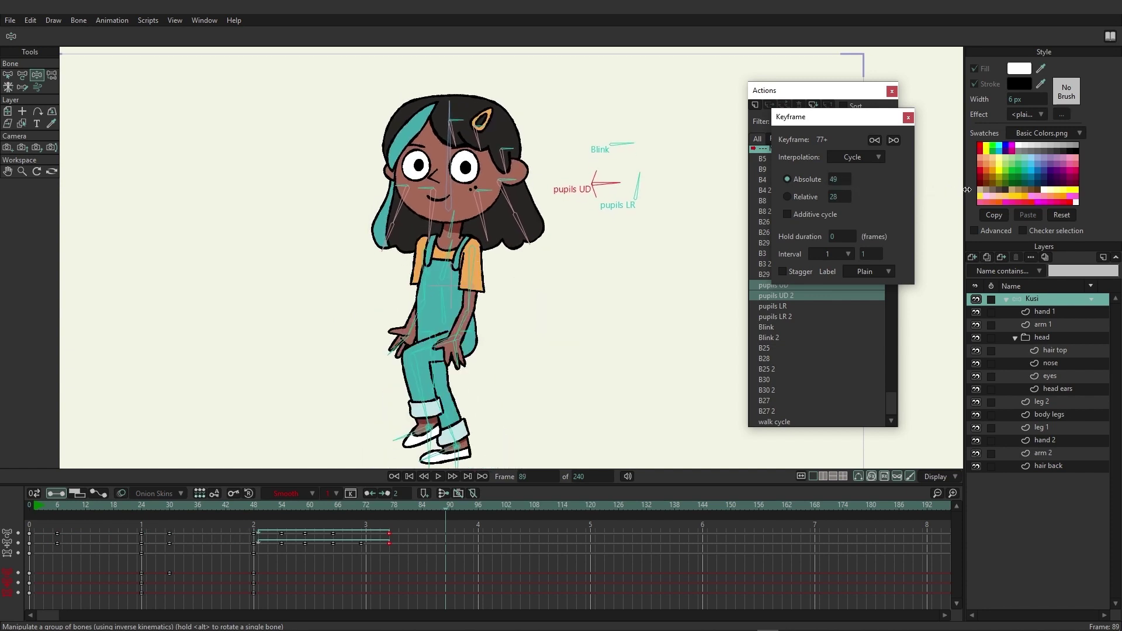
left_click(268, 507)
left_click_drag(268, 507, 296, 505)
left_click(286, 507)
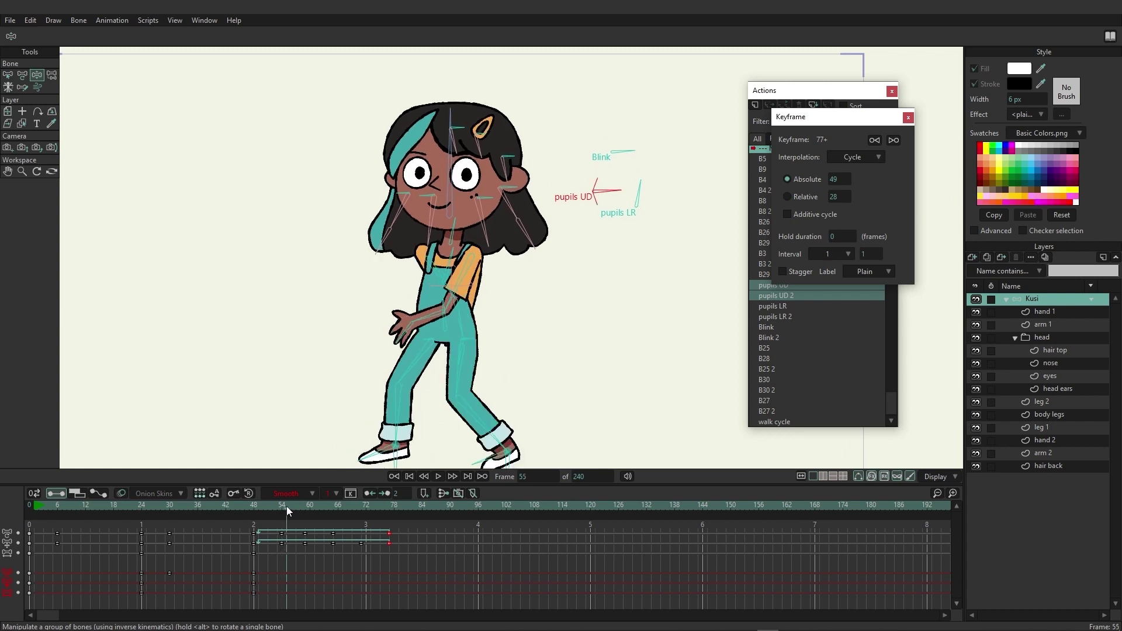
left_click_drag(838, 179, 862, 180)
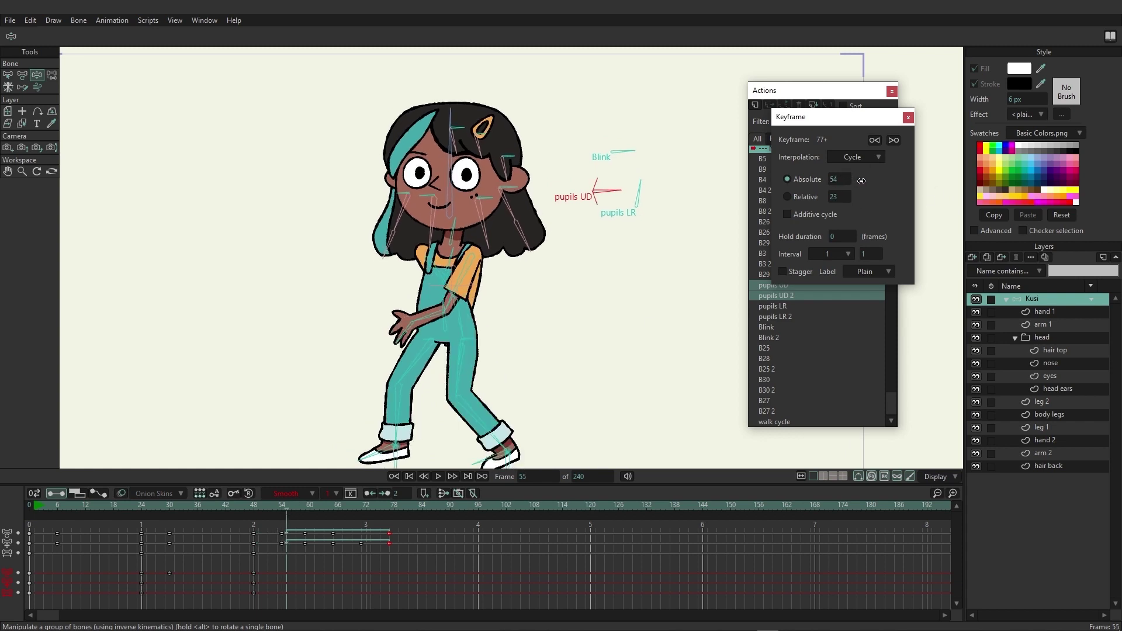
left_click(220, 507)
key("space")
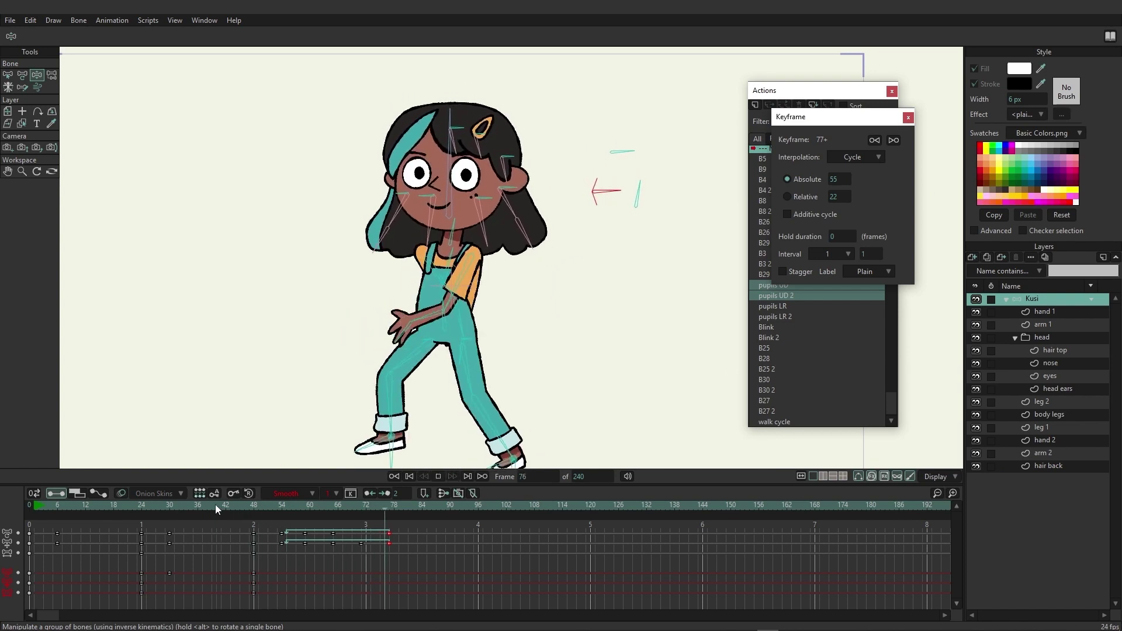
left_click_drag(259, 511, 282, 517)
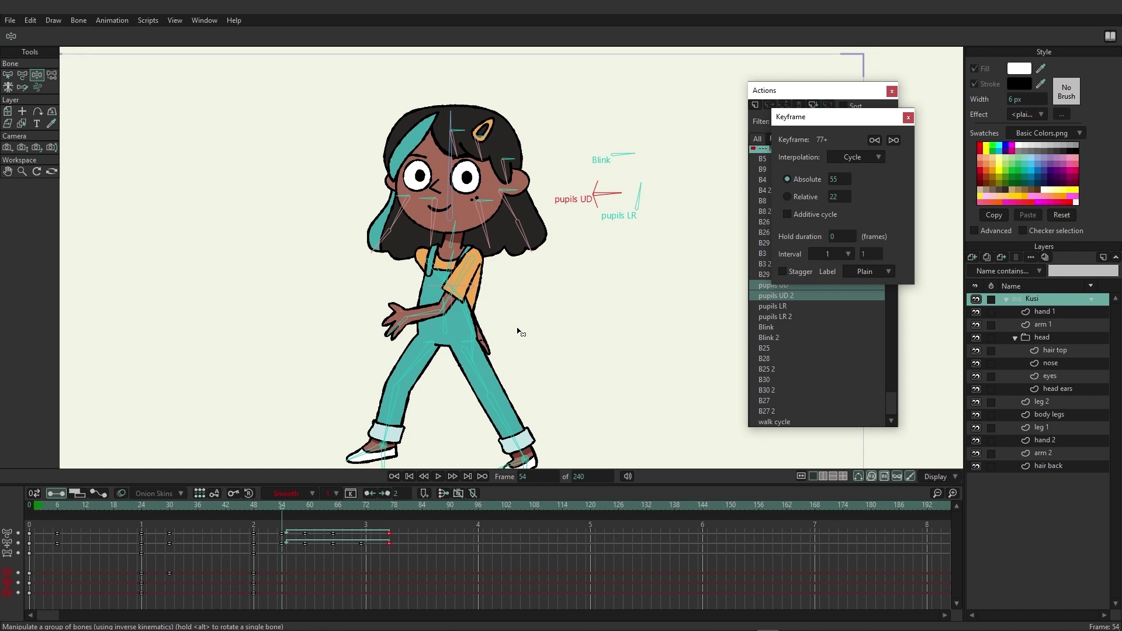
Move the frame-65 keyframe to frame 72 and play back the result.
left_click(335, 538)
left_click_drag(334, 535, 343, 534)
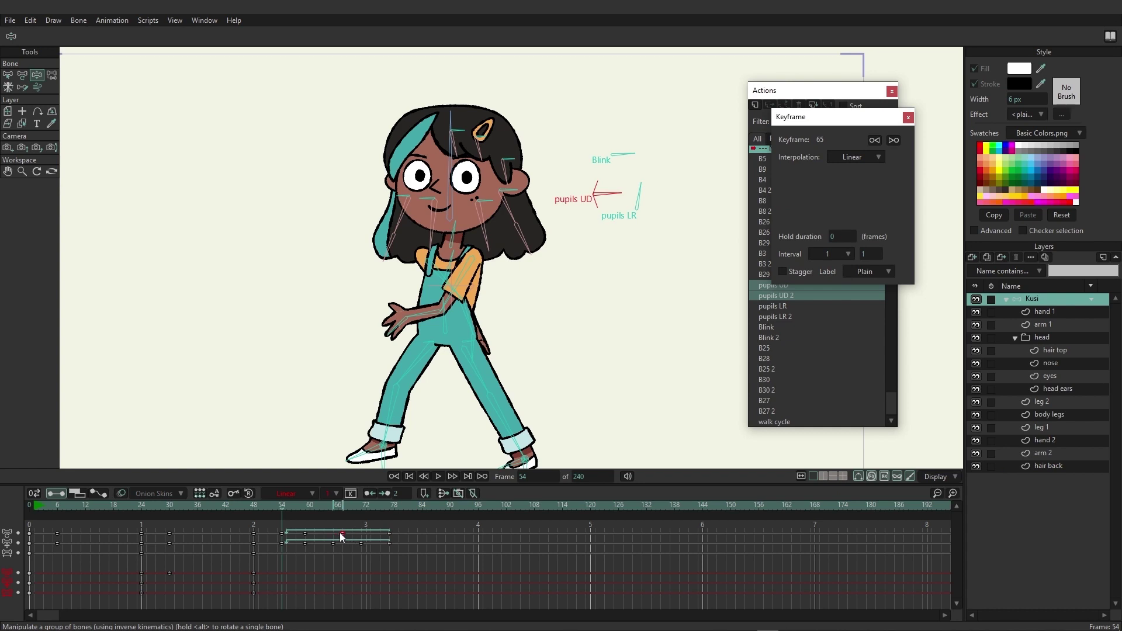
left_click_drag(370, 543, 370, 542)
left_click(294, 505)
key("space")
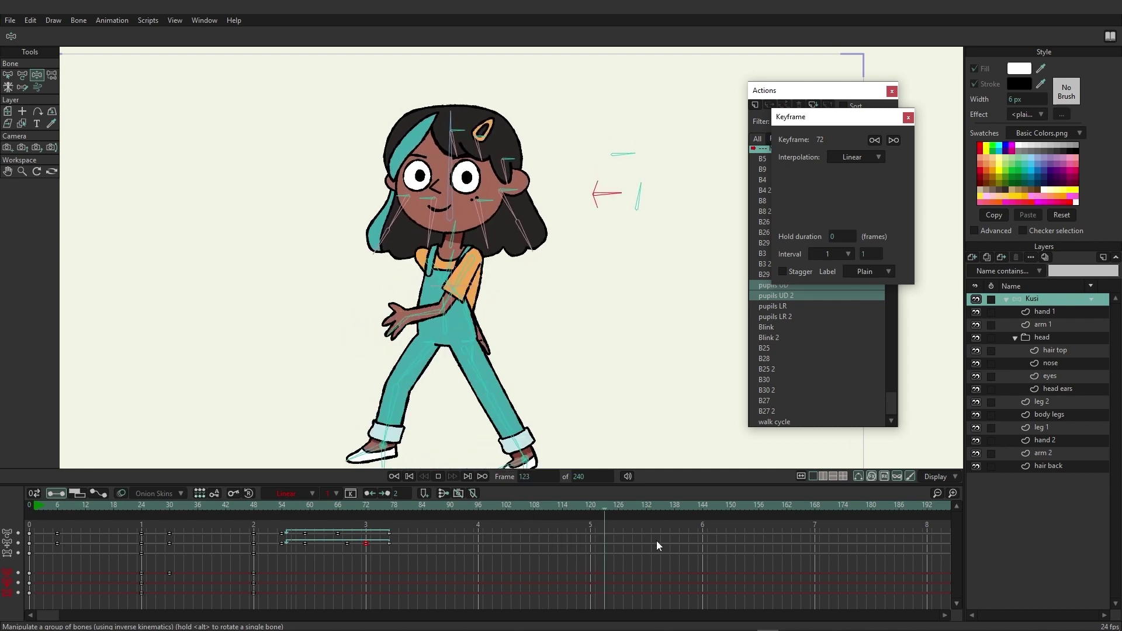
key("space")
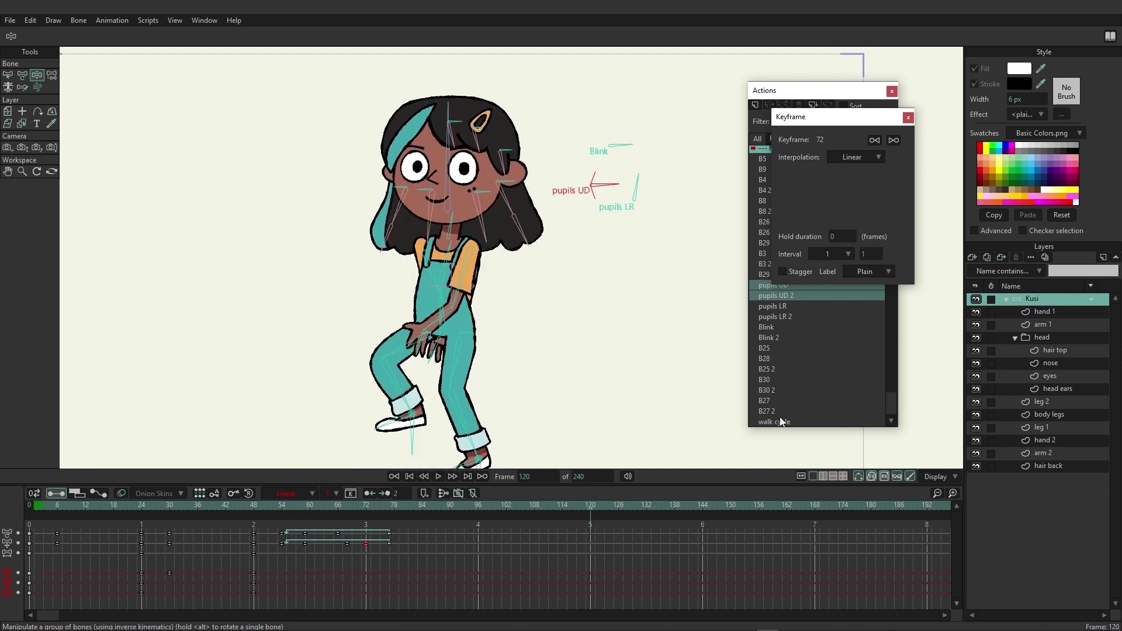
Insert the walk cycle as a reference at frame 120 and play it back to check the stride.
left_click(779, 422)
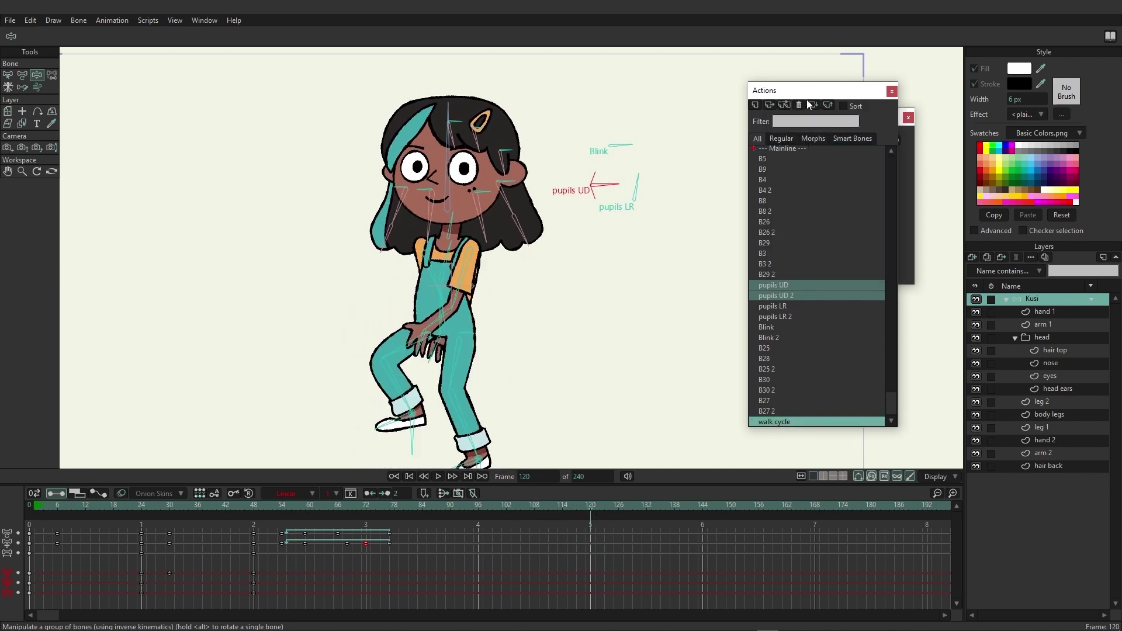
left_click_drag(810, 90, 672, 94)
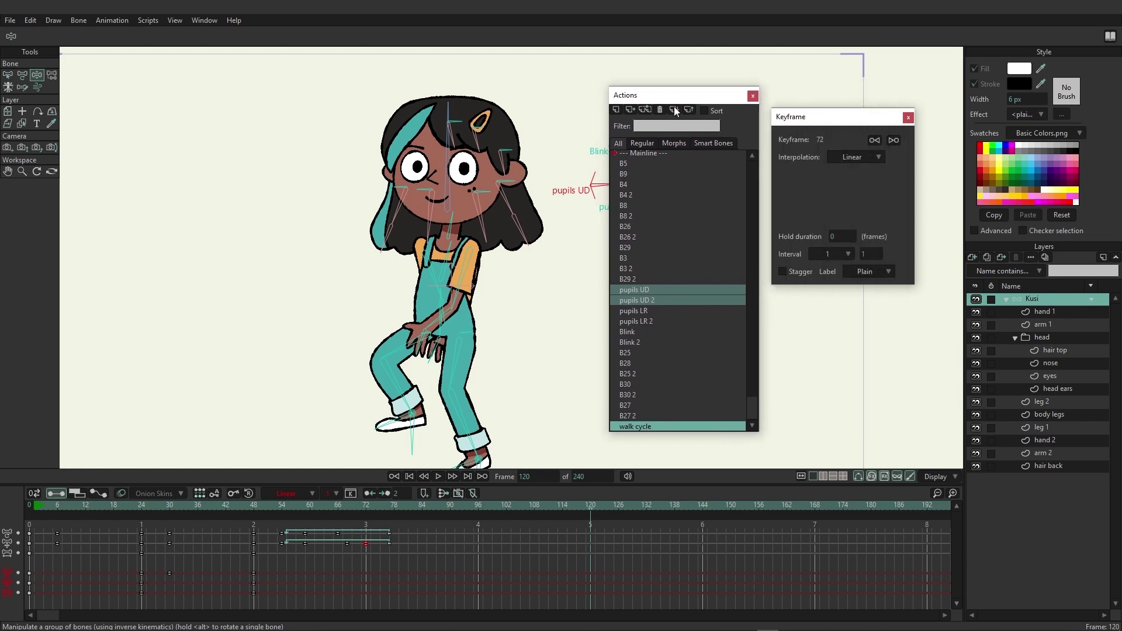
left_click(634, 110)
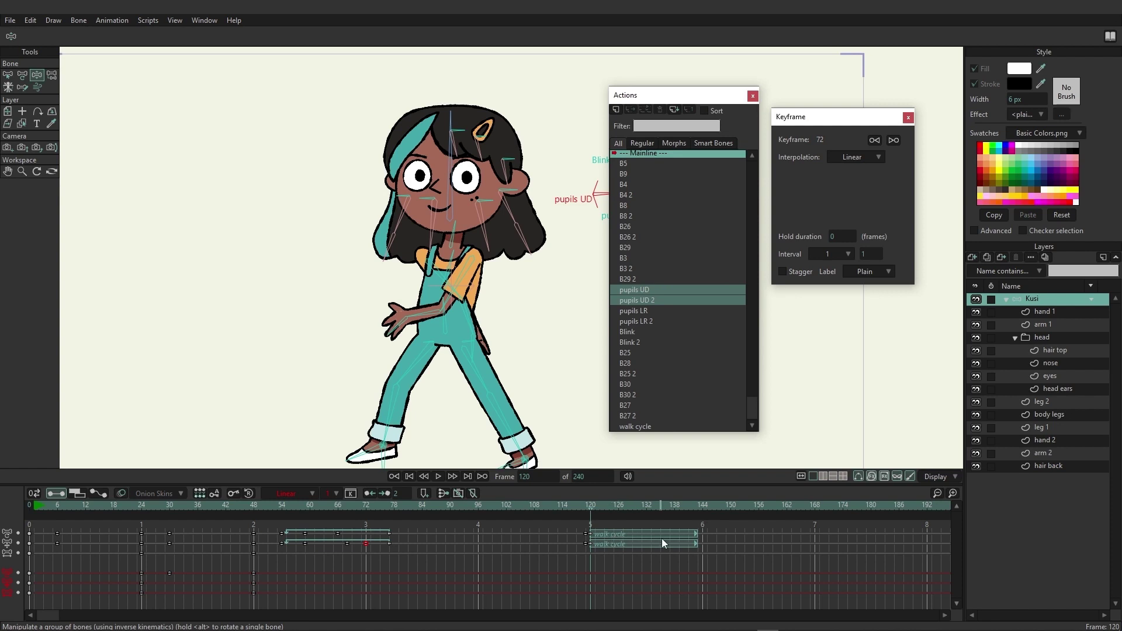
key("space")
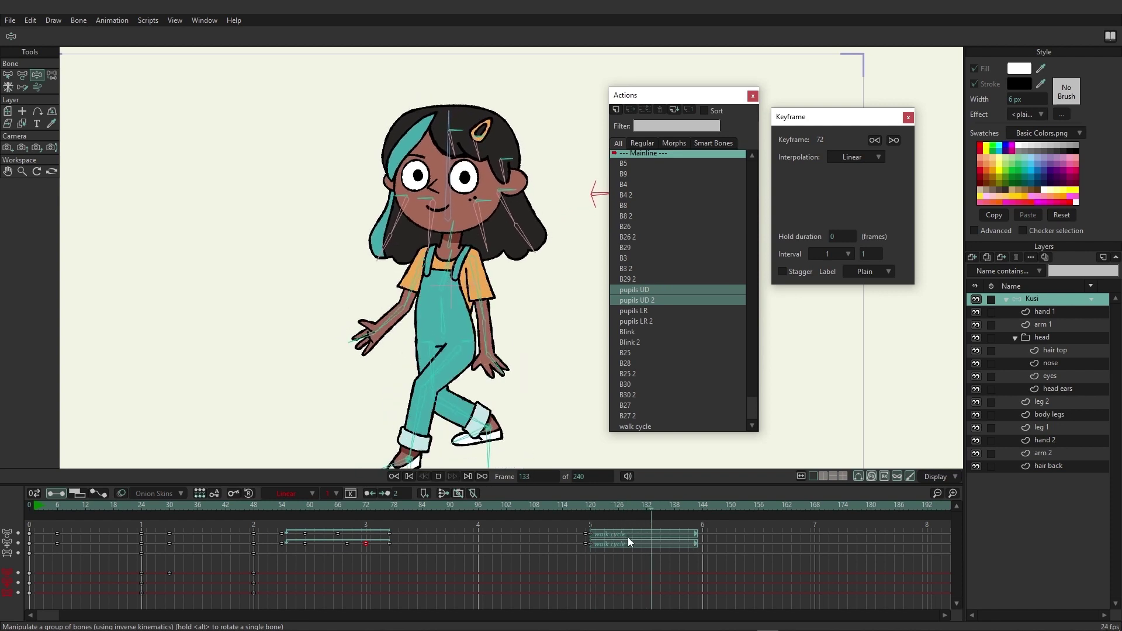
left_click(614, 507)
left_click_drag(623, 507, 680, 513)
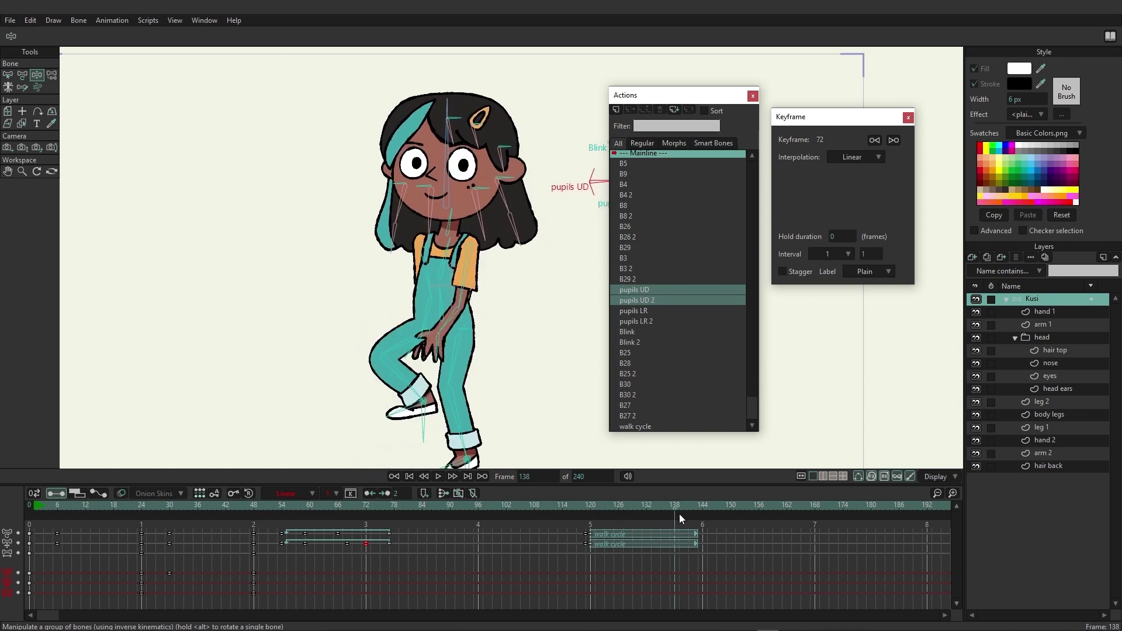
left_click(637, 428)
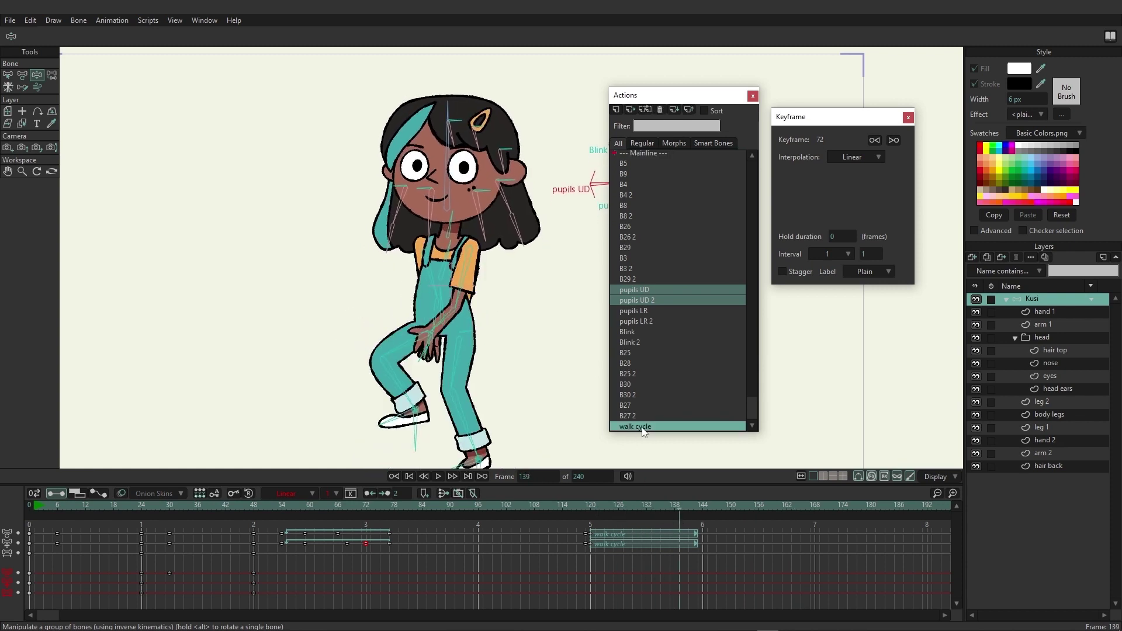
At frame 6 of the walk cycle, swing one arm out left and the other out right, then return to Mainline.
double_click(643, 427)
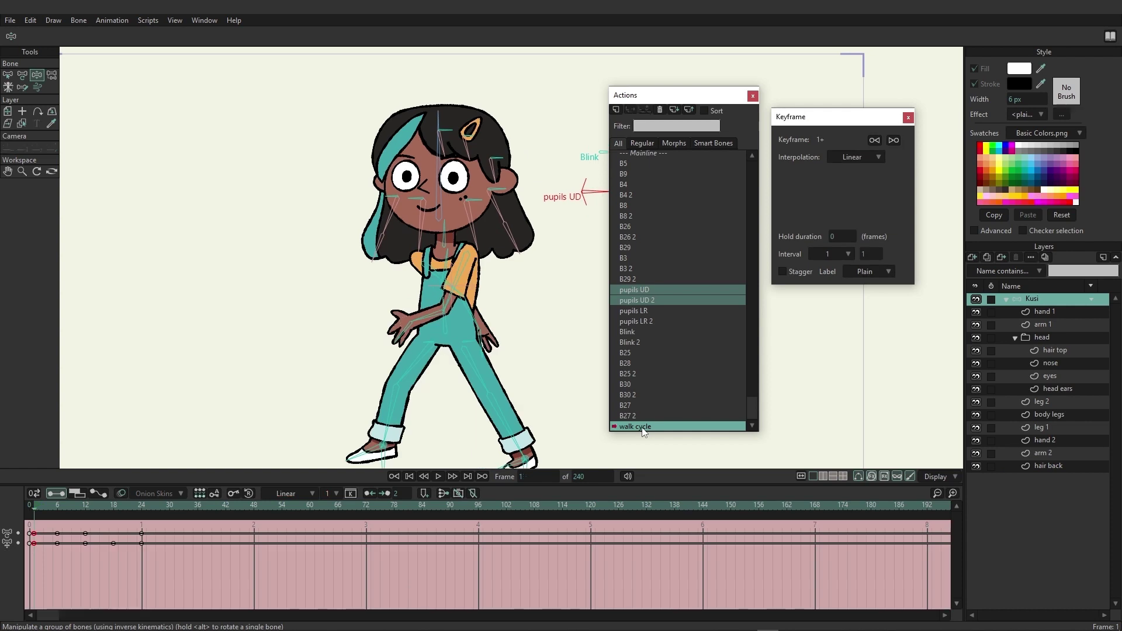
left_click(57, 506)
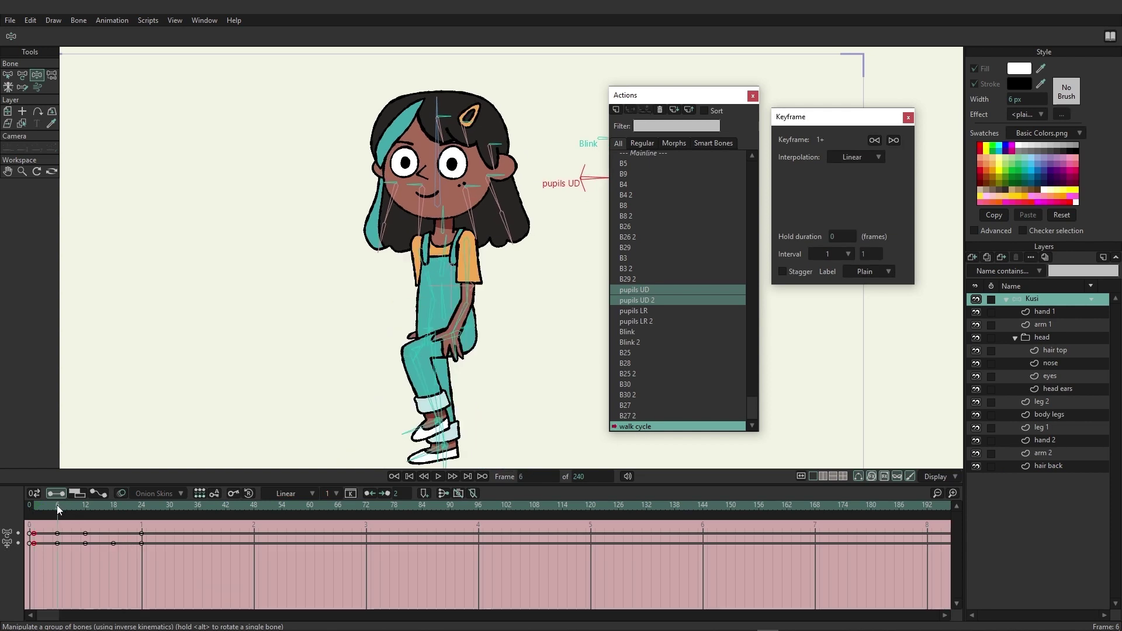
left_click_drag(432, 313, 294, 203)
left_click_drag(463, 318, 591, 223)
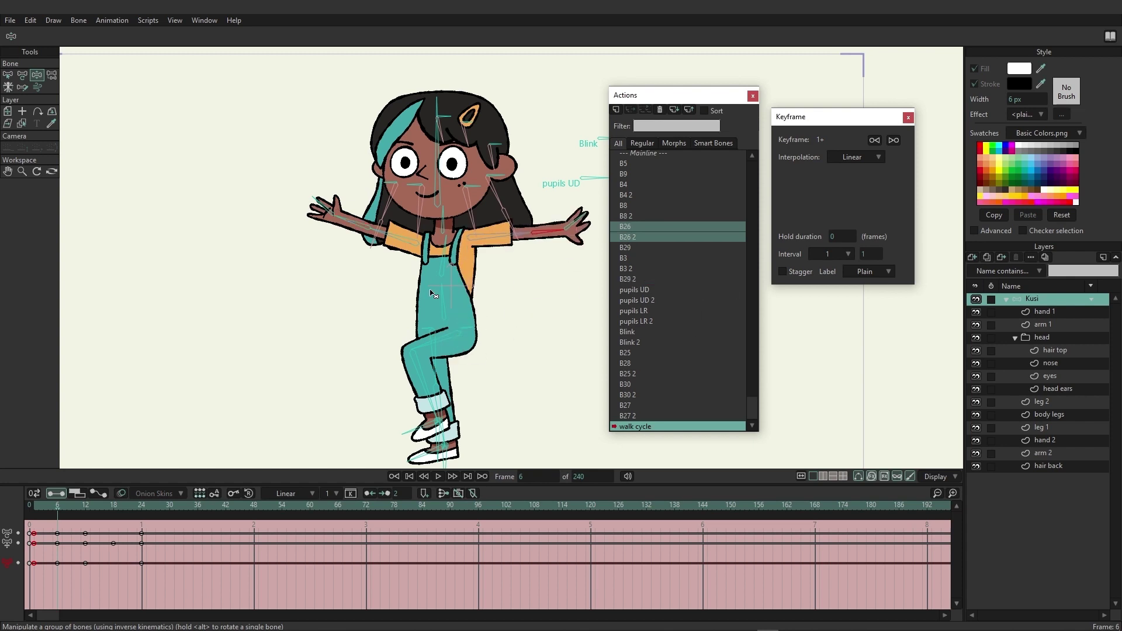
double_click(643, 153)
left_click_drag(586, 501, 741, 506)
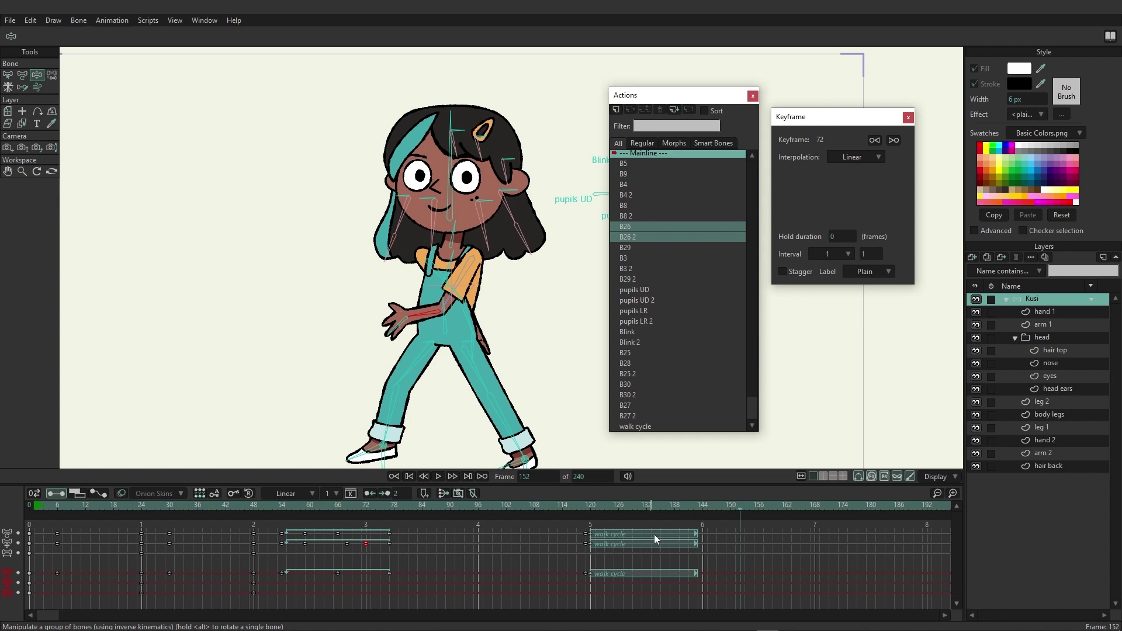
Set the walk cycle's frame-24 keys to Cycle back to frame 2, then play the mainline.
double_click(638, 427)
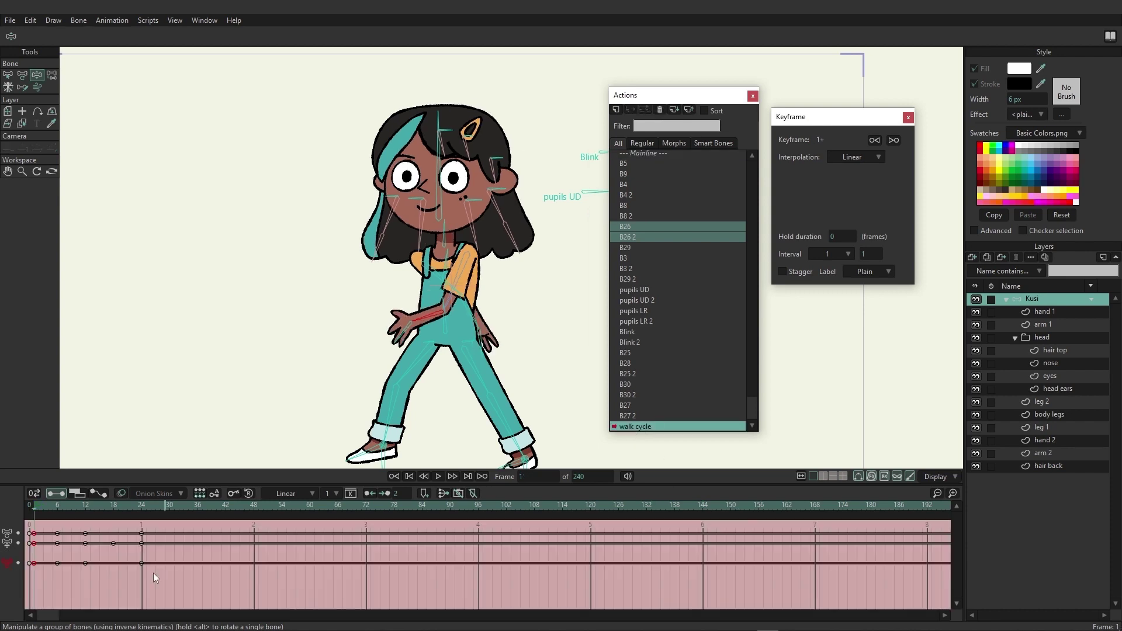
left_click_drag(164, 550, 143, 529)
right_click(142, 535)
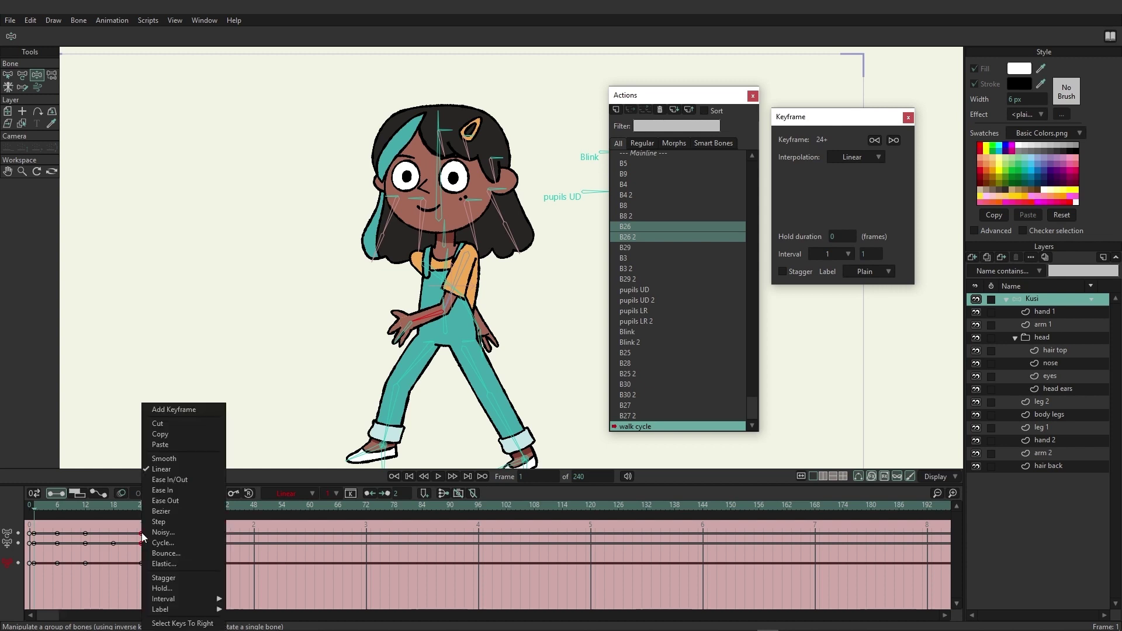
left_click(161, 537)
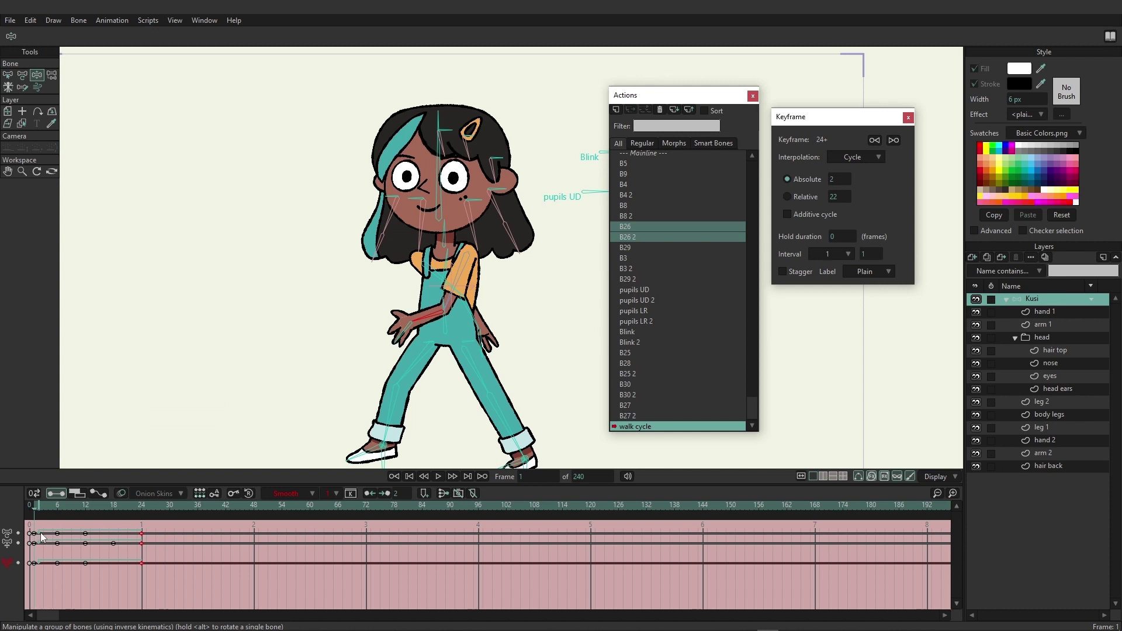
double_click(651, 153)
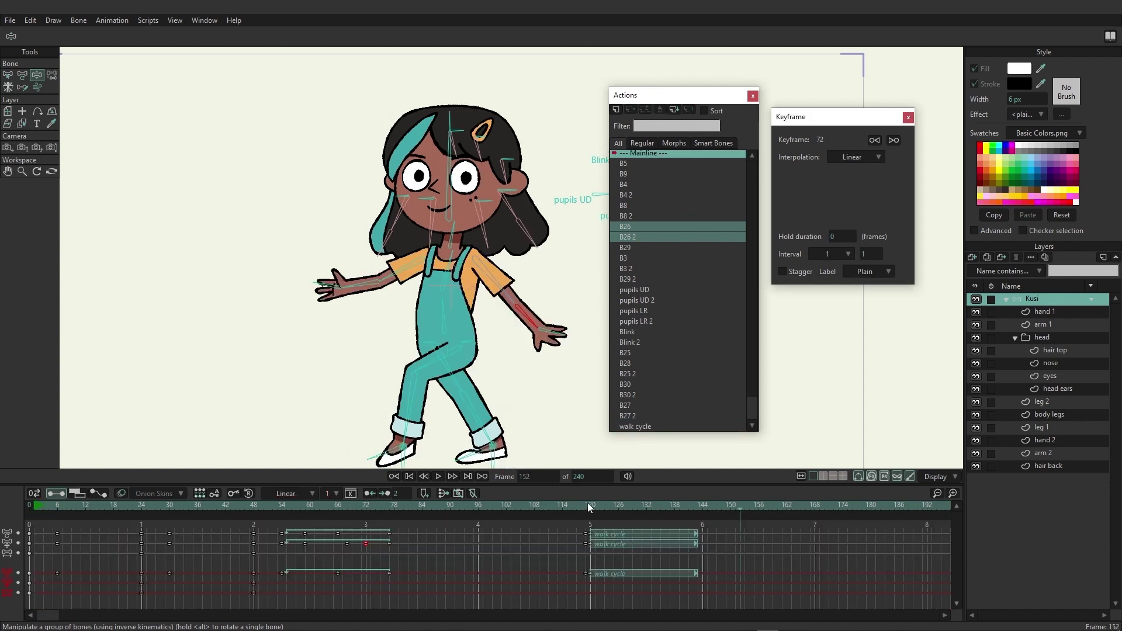
key("space")
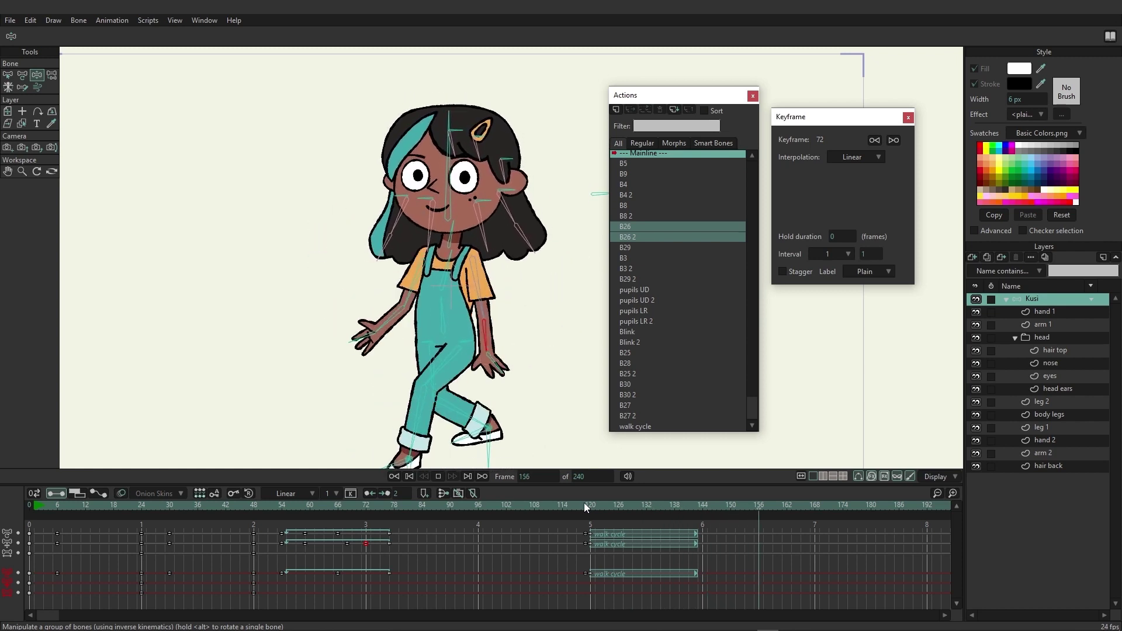